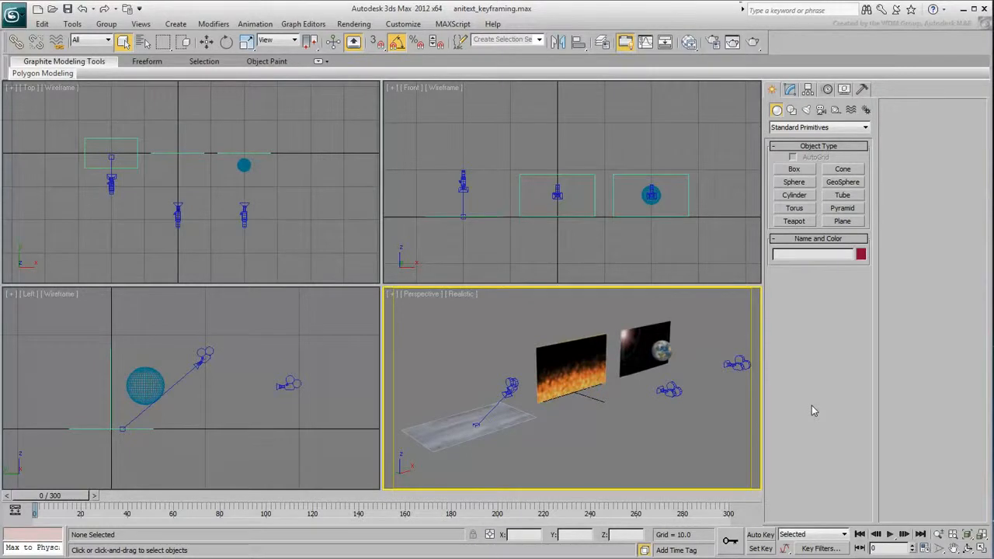
Step: Examine the scene's three backdrop planes, the sphere and the three cameras, then clear the selection
click(512, 420)
click(553, 380)
click(631, 352)
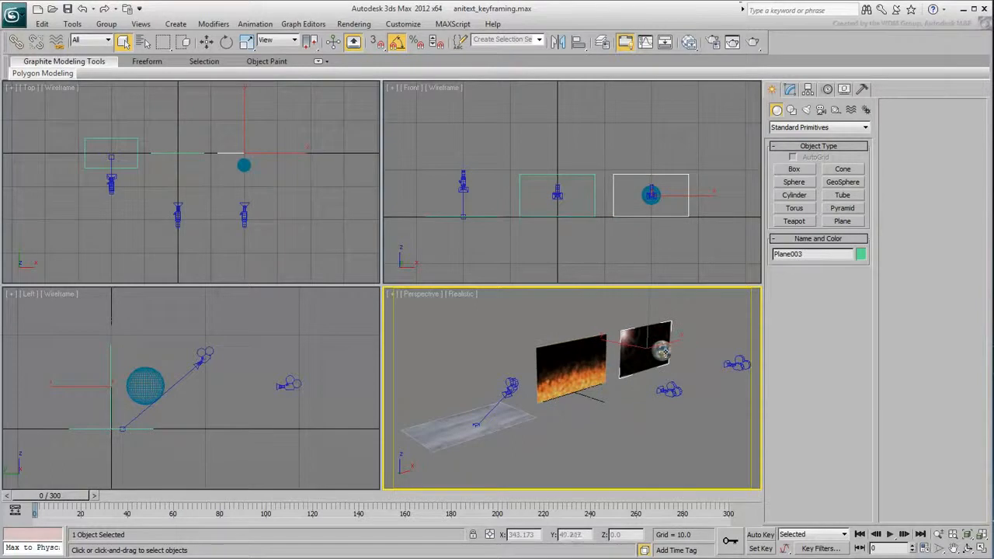
click(663, 352)
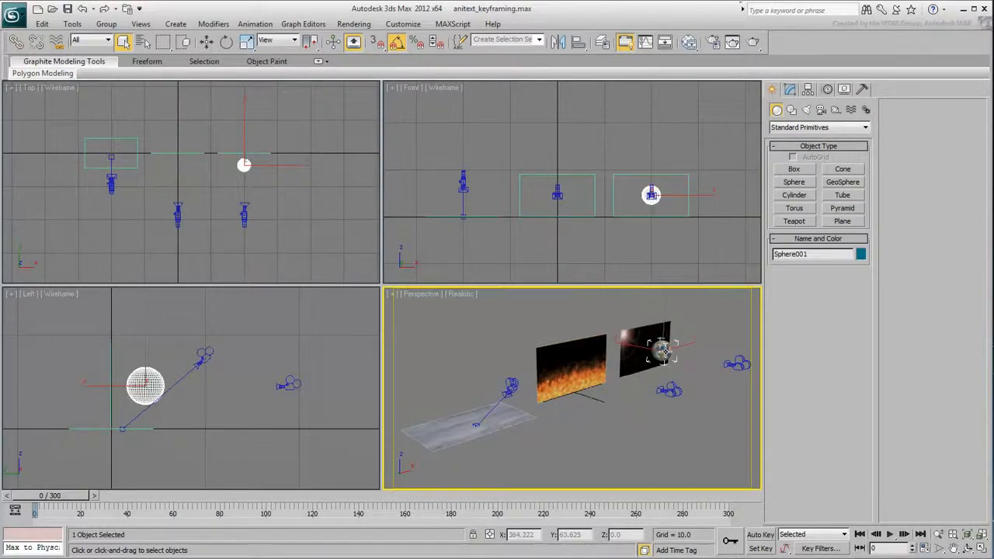
click(509, 389)
click(669, 390)
click(736, 365)
click(645, 441)
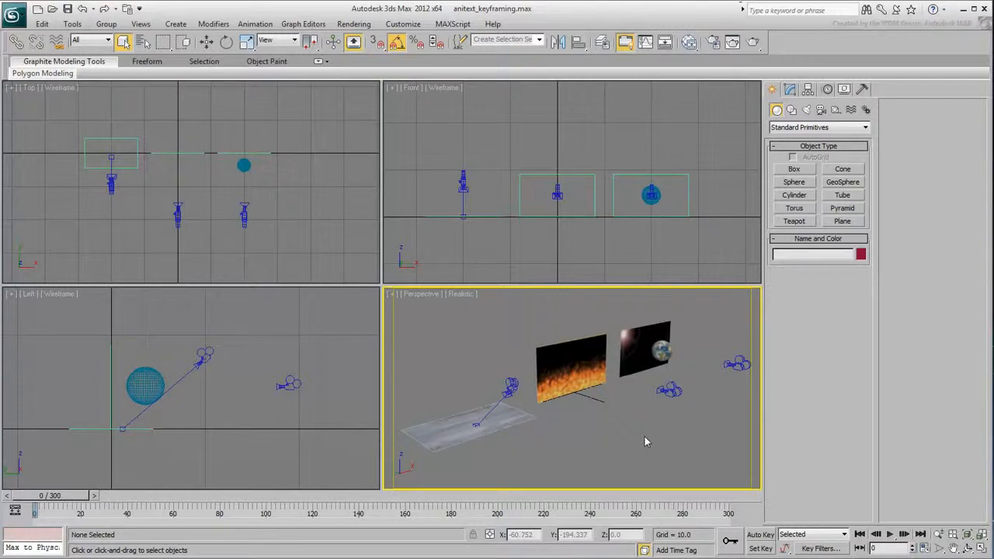
Step: Switch the Perspective viewport to the Camera001 view
key(c)
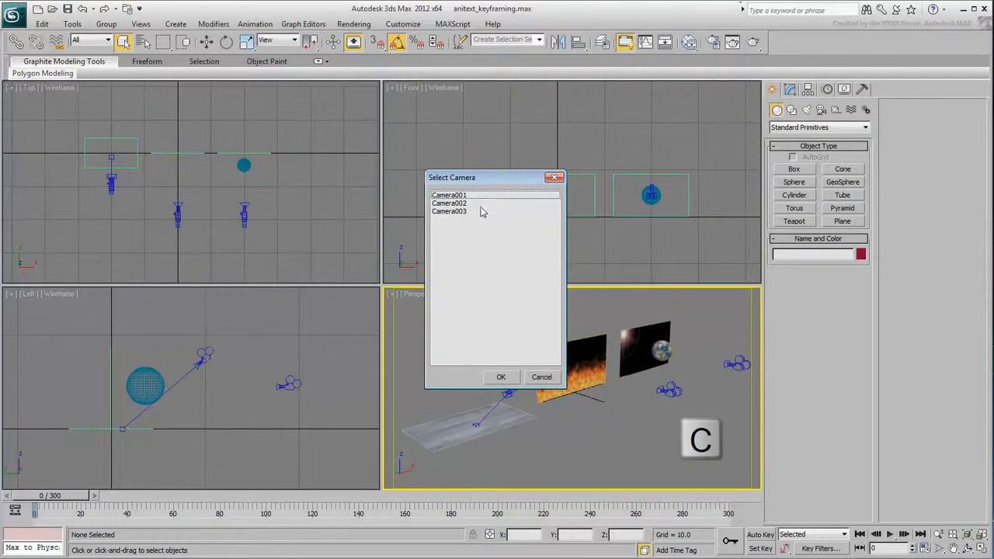
click(477, 195)
click(501, 377)
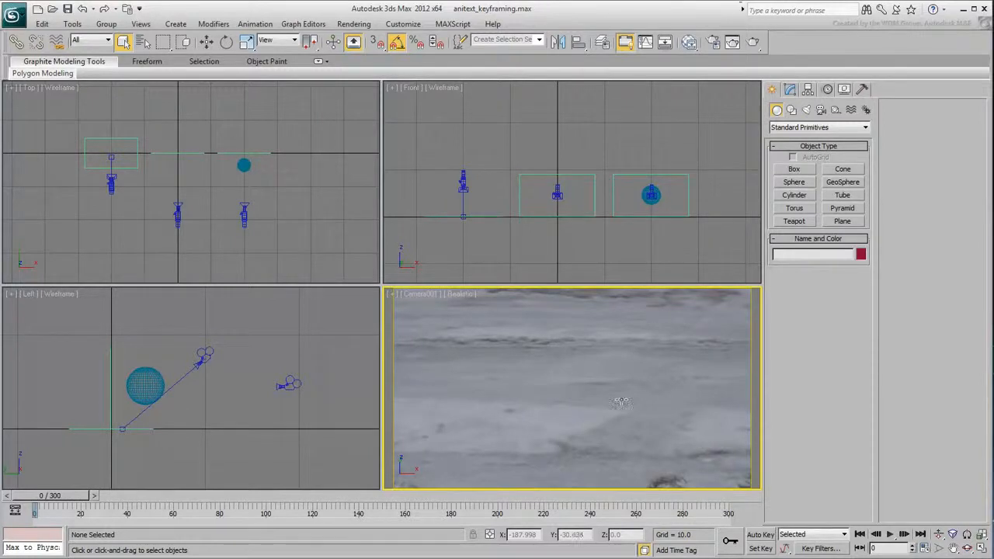
Step: Create a text spline reading "ICE MELT" in the Front view near the first camera's target, just above the snow plane
scroll(574, 237, up, 10)
middle_drag(564, 203, 568, 251)
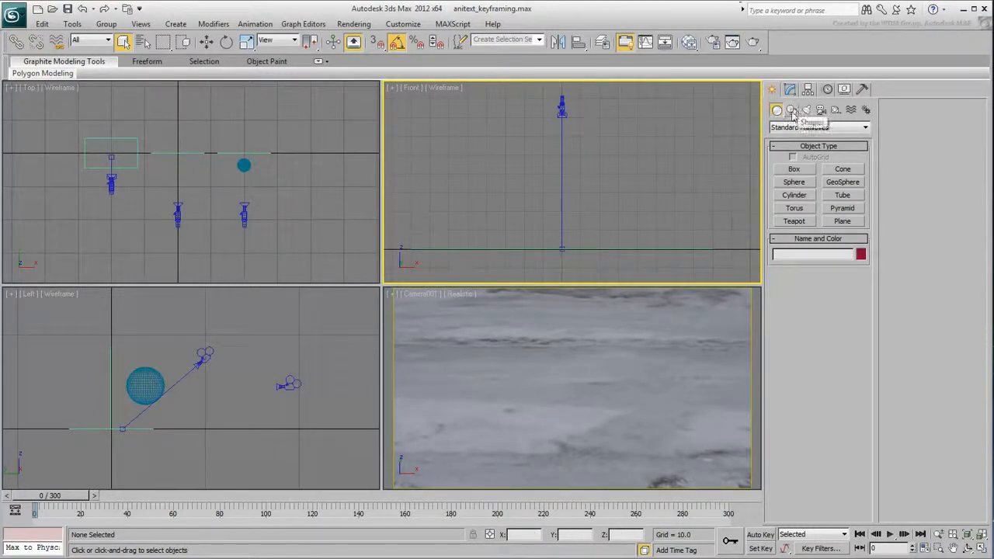
click(791, 110)
click(794, 231)
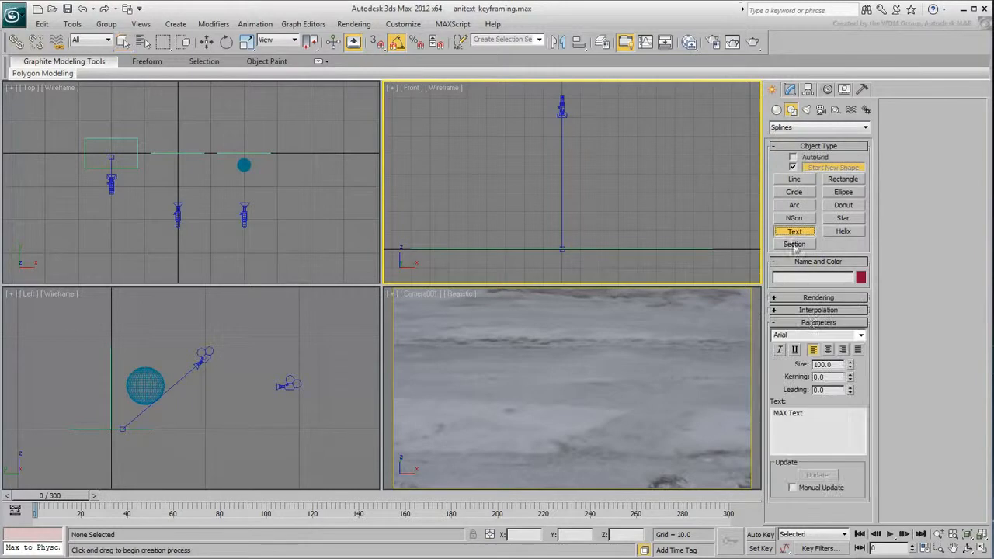
drag(807, 413, 773, 413)
key(BackSpace)
text(ICE MELT)
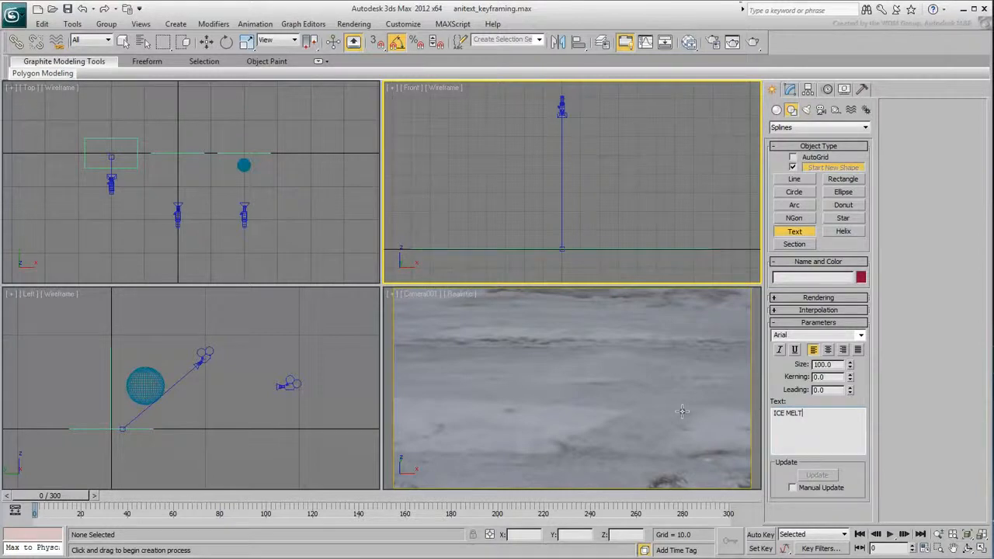
click(561, 243)
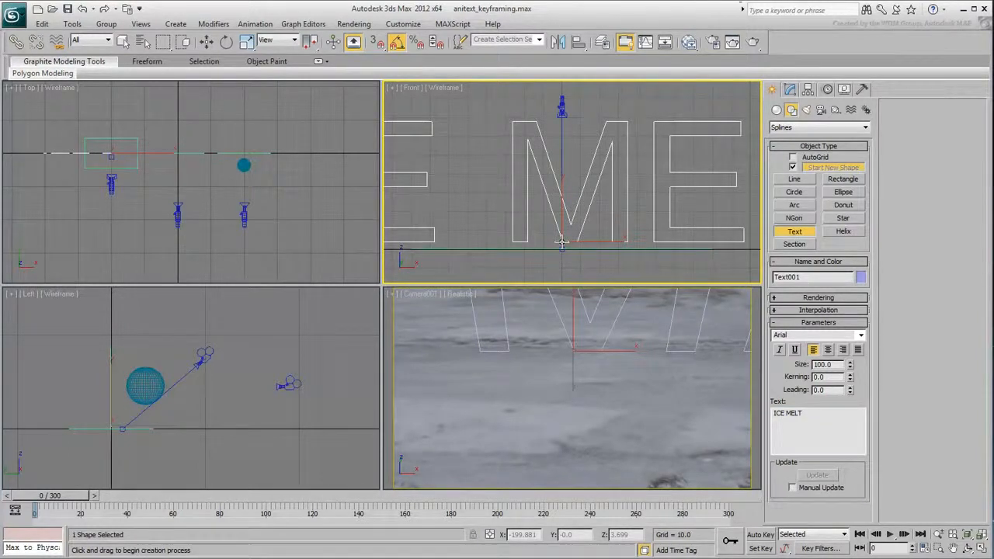
Step: Set the text size to 16 and change its font to Bauhaus 93
drag(849, 364, 854, 415)
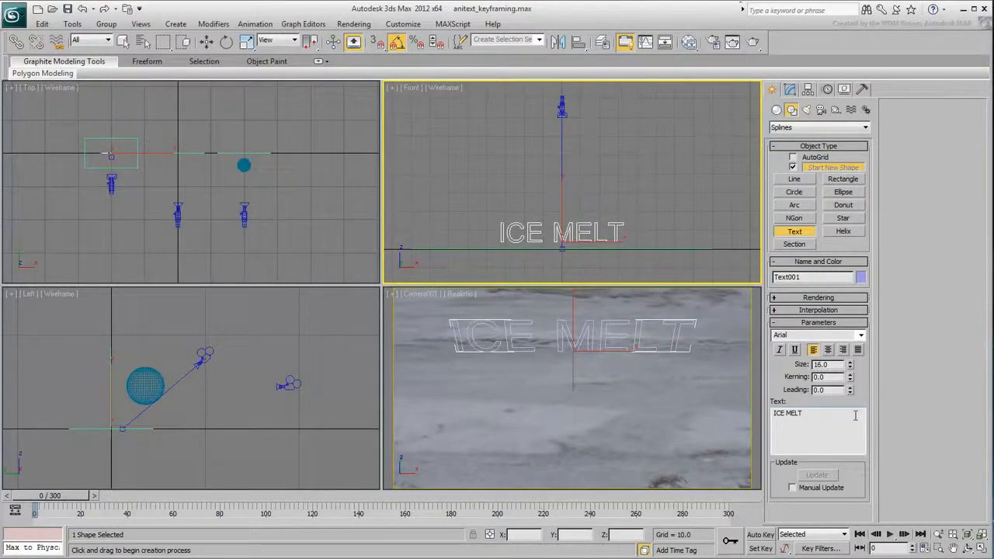
click(860, 335)
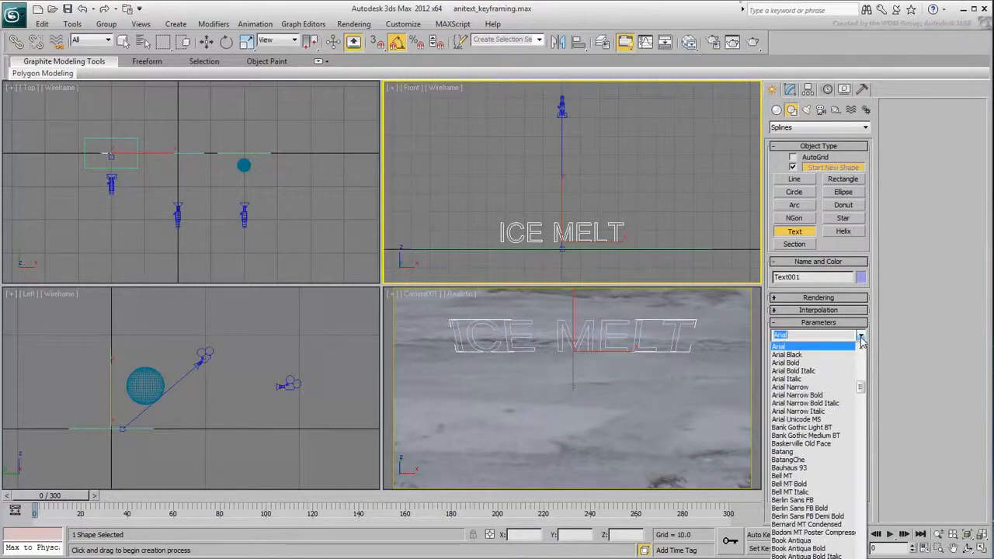
click(814, 468)
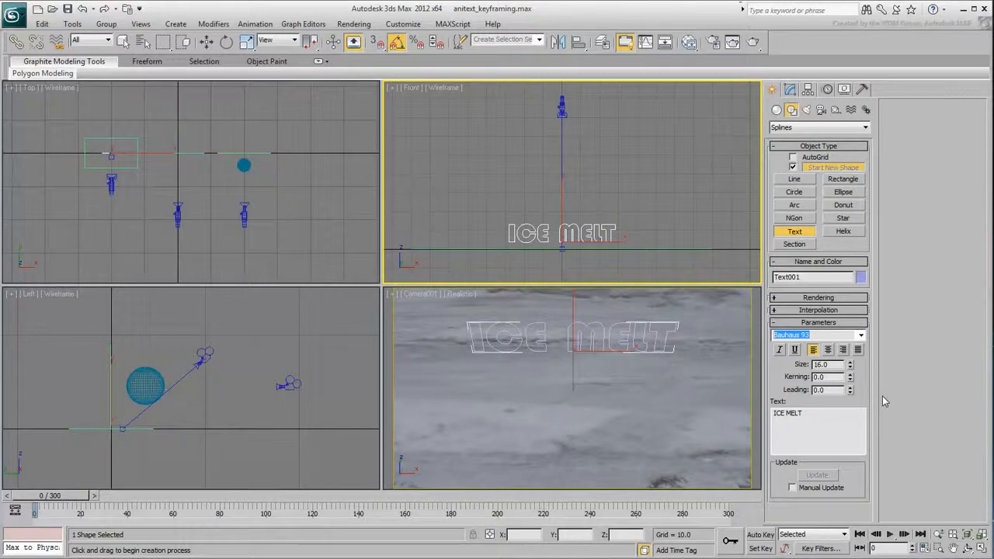
Step: Apply an Extrude modifier to the text with an amount of 10
click(790, 88)
click(836, 125)
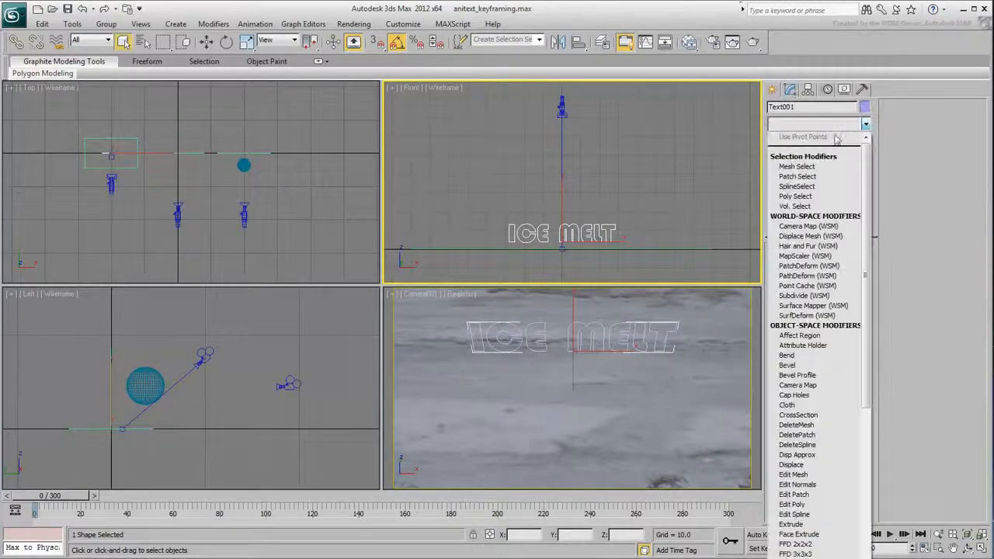
click(791, 525)
drag(854, 269, 852, 251)
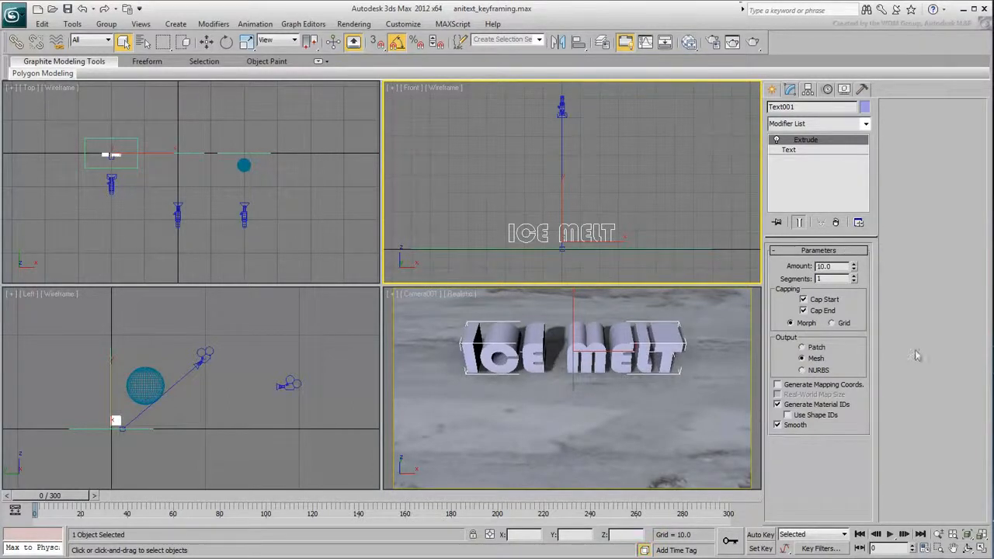
Step: Move the extruded text down in the Front view to a height of about 0.27, resting it on the snow plane
key(z)
right_click(590, 202)
click(600, 208)
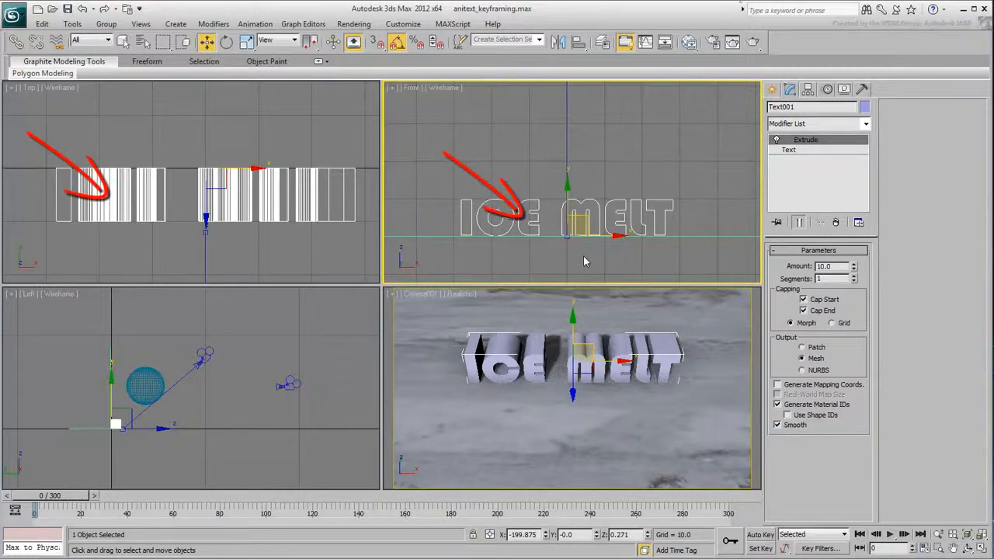
click(854, 276)
click(854, 277)
click(854, 277)
click(854, 276)
click(854, 277)
click(853, 276)
click(854, 276)
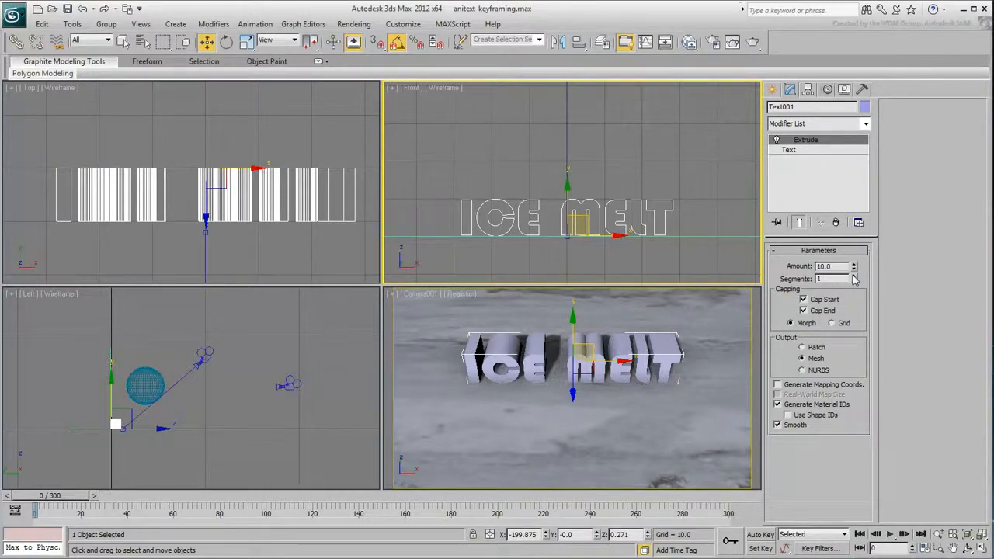
Step: Add a Quadify Mesh modifier to the text with a quad size of 3%
click(865, 126)
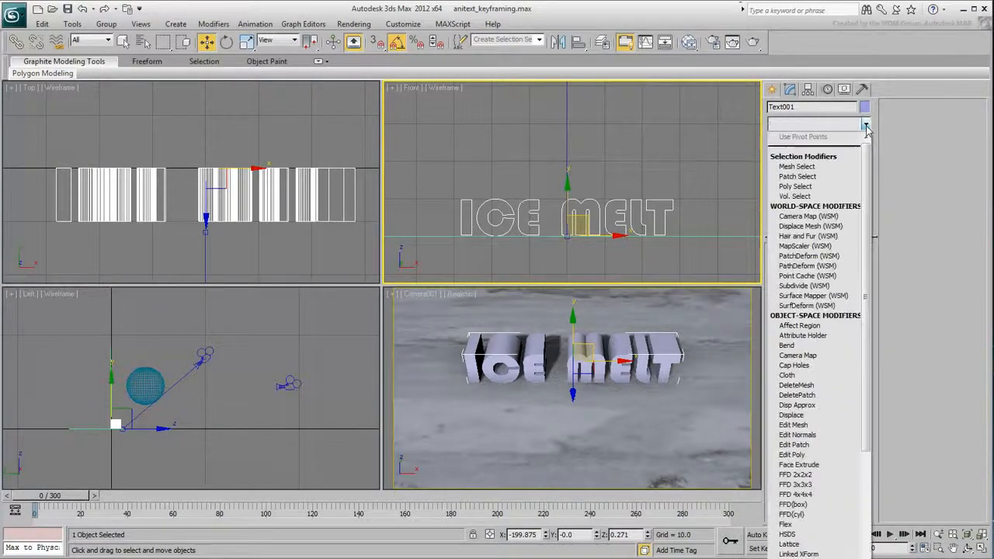
key(q)
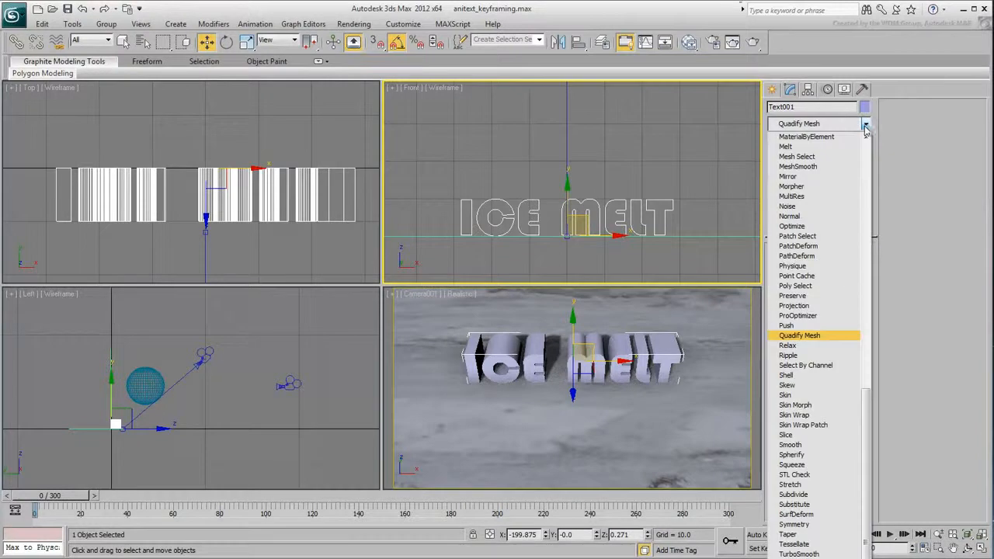
click(817, 336)
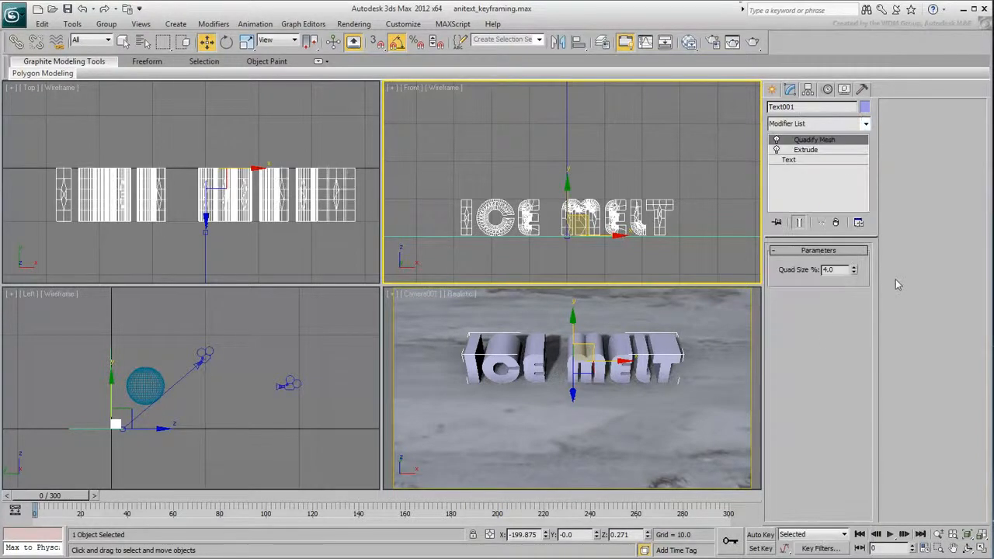
drag(835, 270, 817, 274)
text(3)
key(Return)
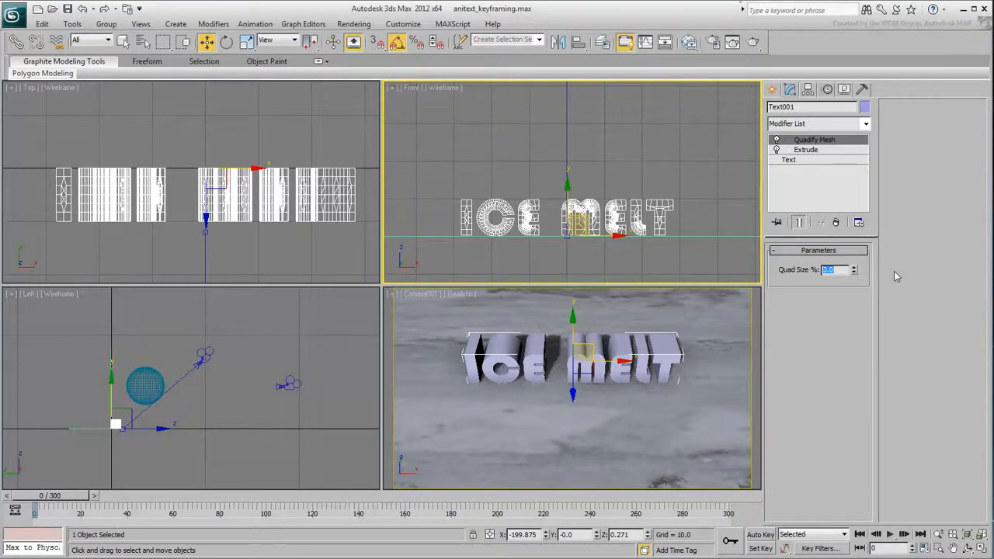
Step: Add a Melt modifier to the text, with Y as the melt axis and an amount of 27
click(865, 124)
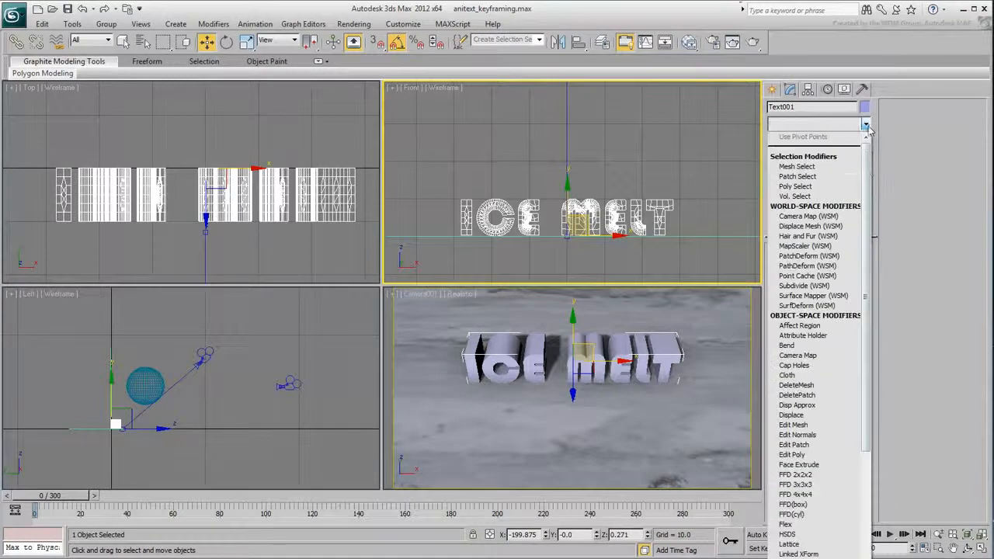
scroll(868, 175, down, 3)
click(823, 180)
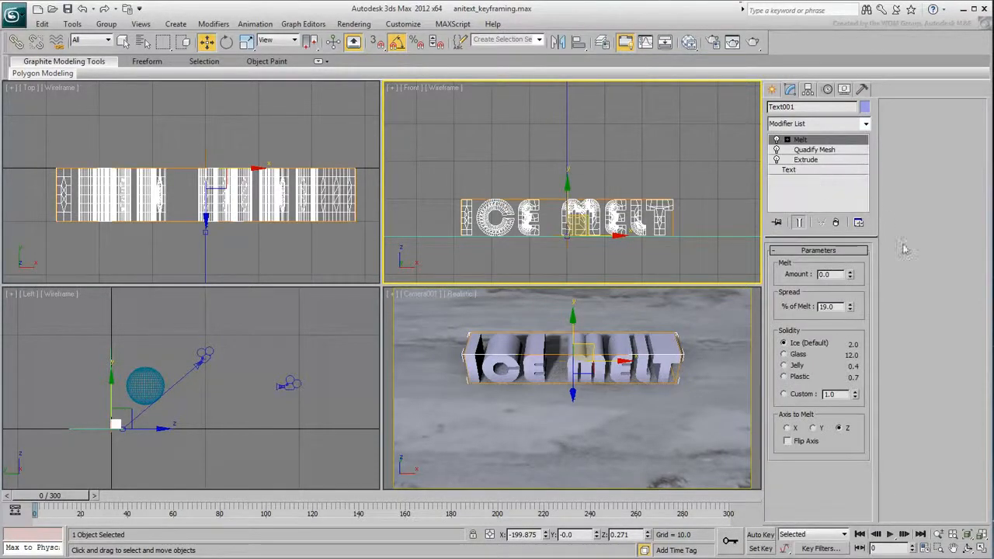
drag(852, 277, 852, 264)
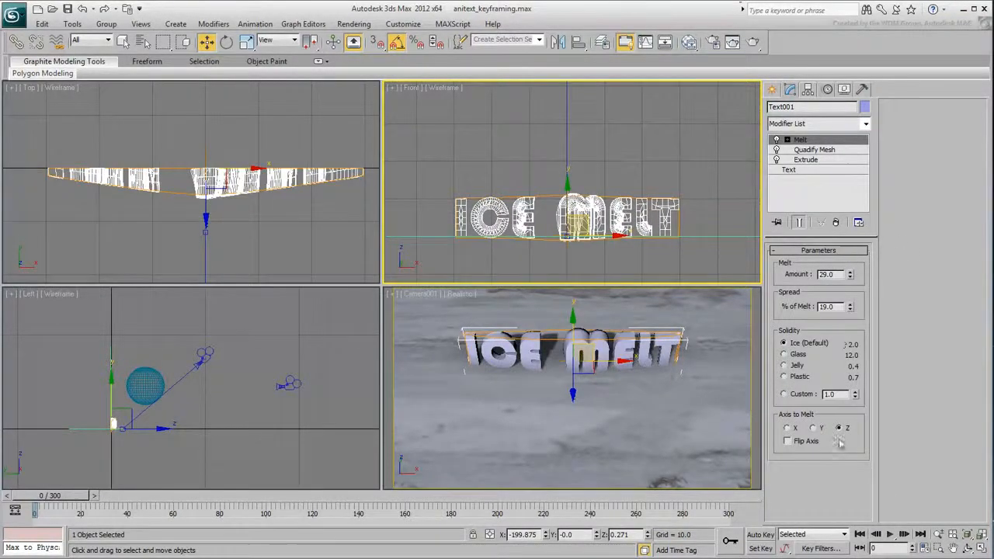
click(813, 428)
drag(850, 276, 852, 303)
Step: Try the Glass, Jelly and Plastic solidity presets on the melting text
click(797, 355)
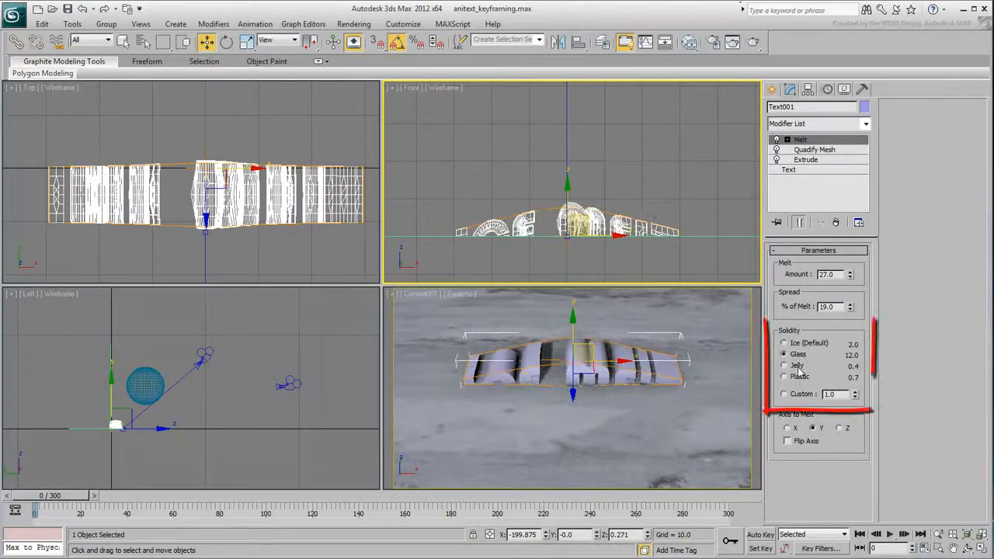
click(798, 366)
click(798, 376)
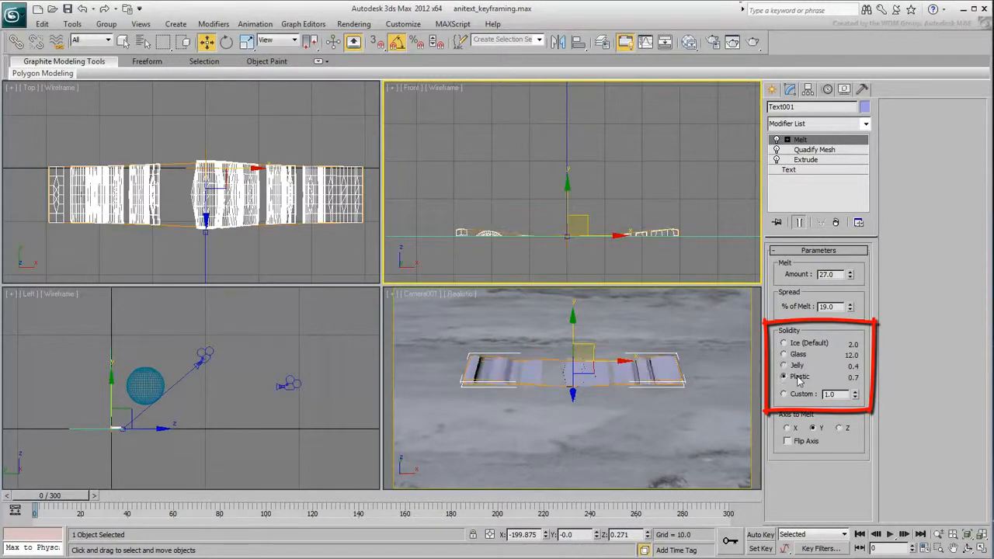
Step: Set the Melt solidity to Custom with a value of 6
click(797, 394)
click(835, 394)
text(5)
key(Return)
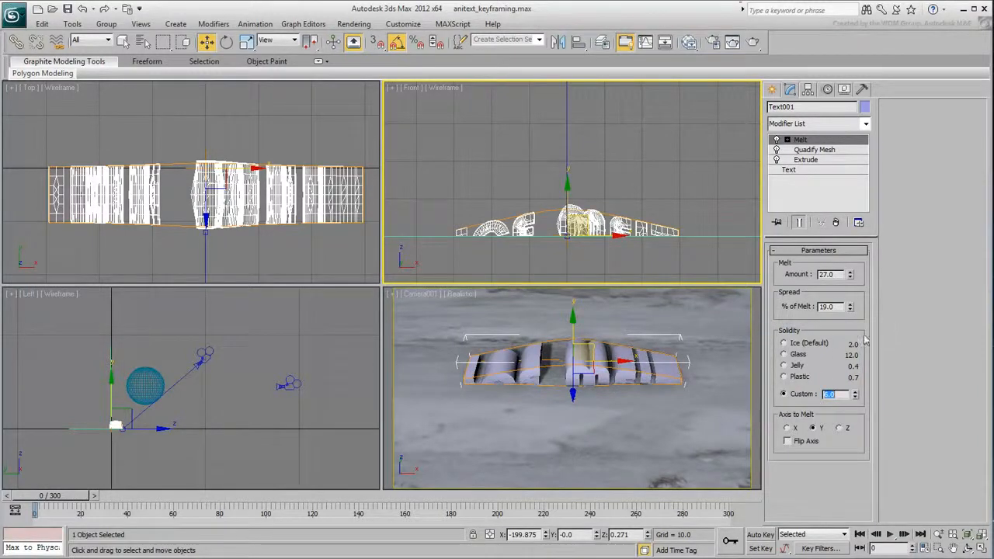
Step: Raise the Melt amount to 185 and nudge the flattened text down in the Front view to a height of 0.23
right_click(851, 278)
drag(850, 277, 851, 229)
scroll(567, 238, up, 5)
middle_drag(569, 250, 585, 206)
scroll(586, 207, up, 3)
drag(577, 147, 579, 153)
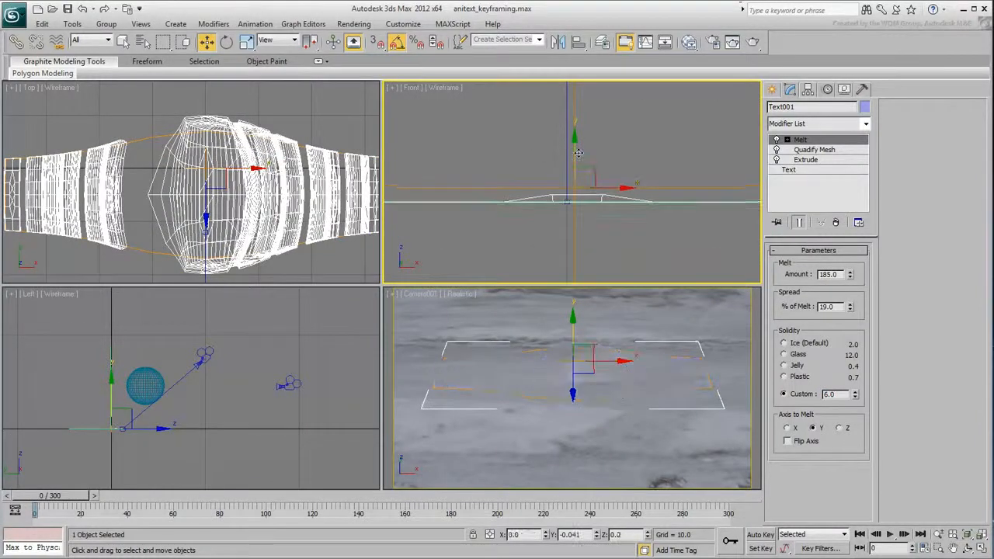
Step: Reset the Melt amount to 0
drag(851, 277, 866, 396)
right_click(865, 396)
scroll(578, 208, down, 8)
right_click(851, 276)
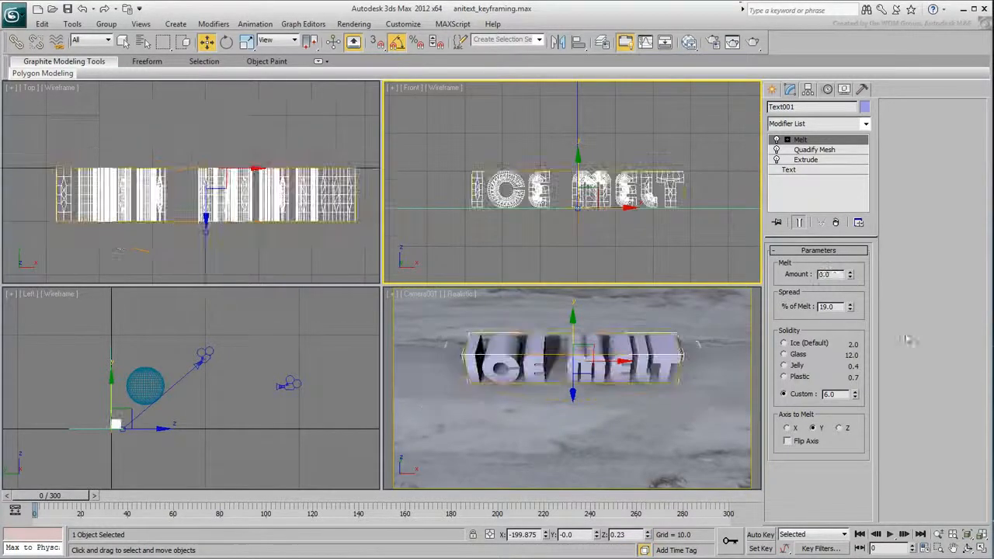
Step: Assign the Snow material from the Slate Material Editor to the text and close the editor
click(690, 42)
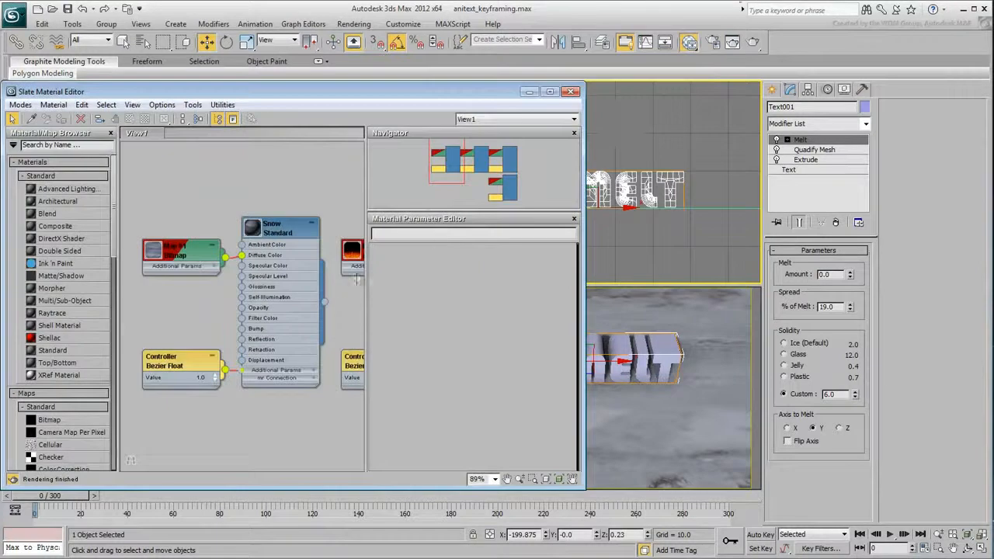
drag(325, 302, 644, 355)
click(572, 91)
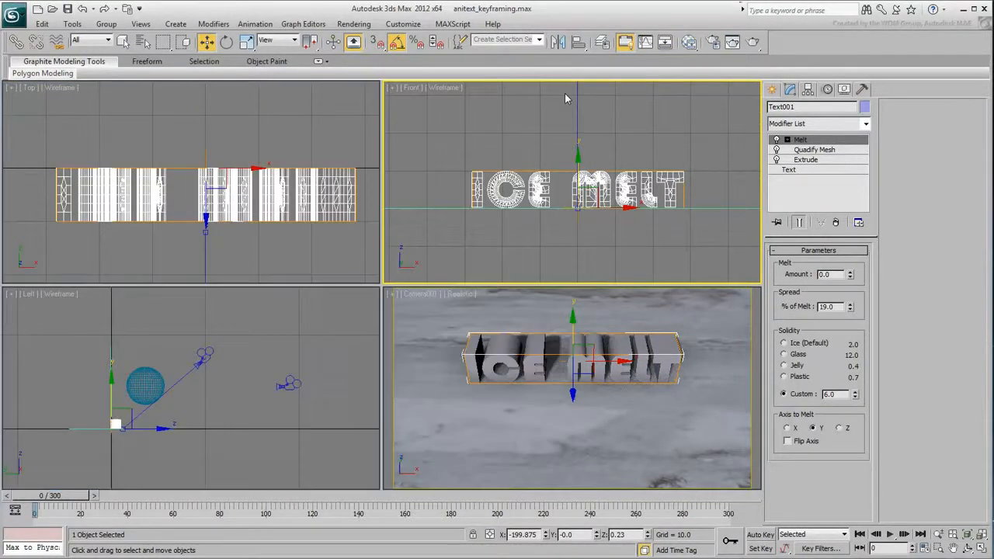
Step: Add a UVW Map modifier above Melt and set its mapping type to Box
click(834, 125)
text(u)
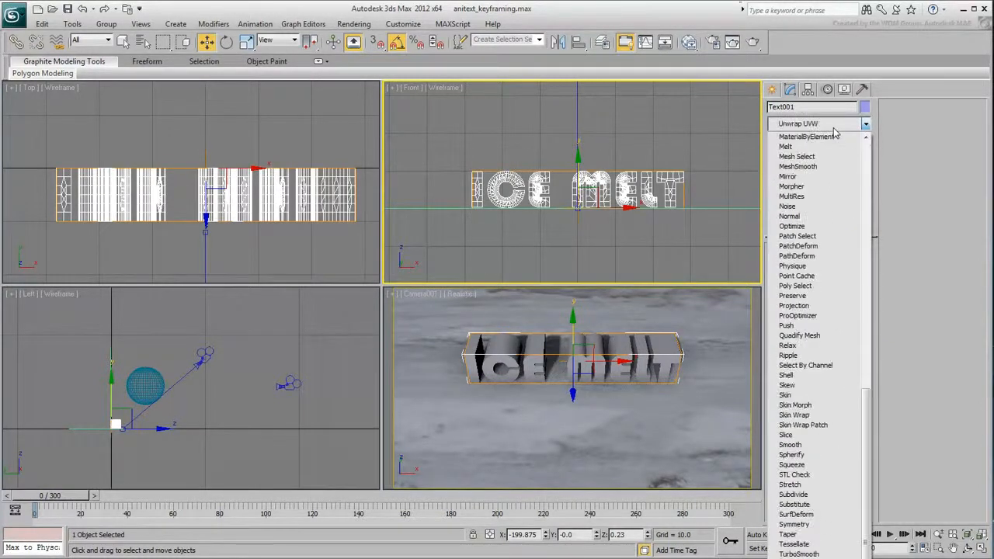
text(u)
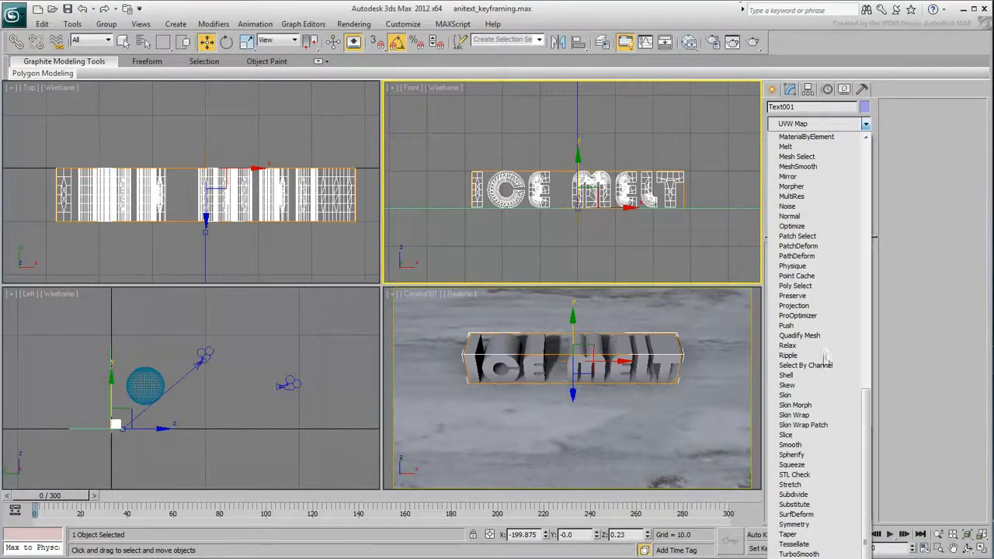
key(Return)
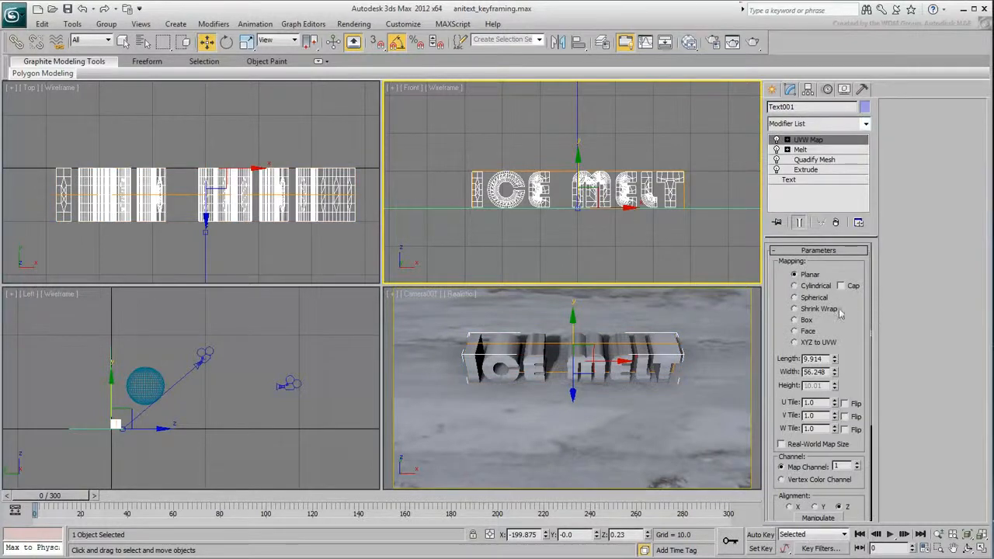
click(806, 320)
Step: Set the UVW Map box's length, width and height to 50 and move the modifier below Melt in the stack
double_click(813, 359)
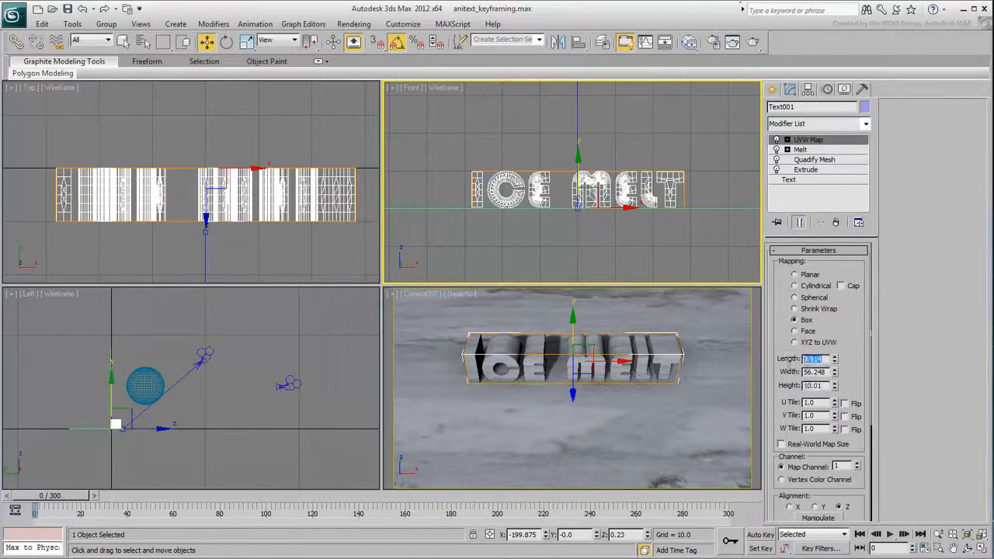
text(50)
key(Tab)
text(50)
key(Tab)
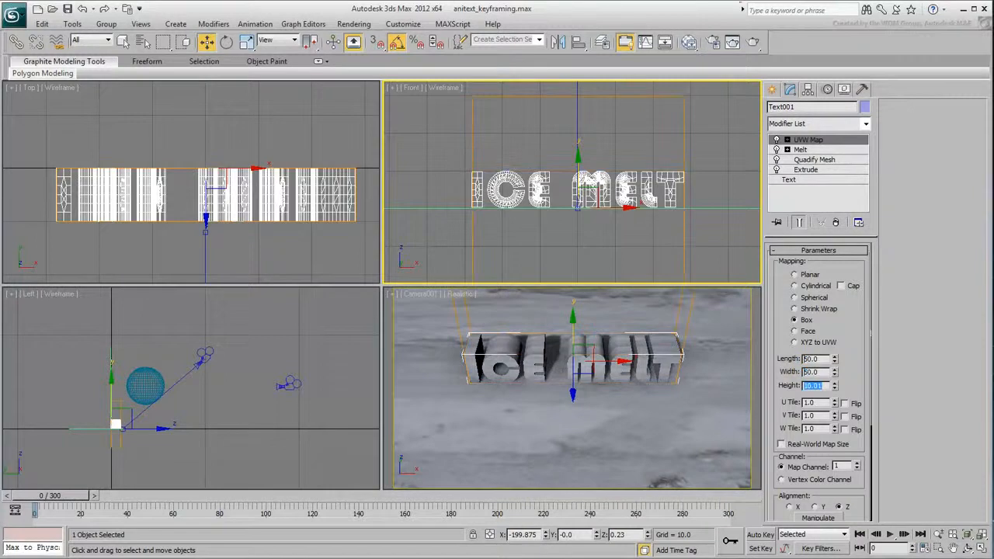
text(50)
key(Return)
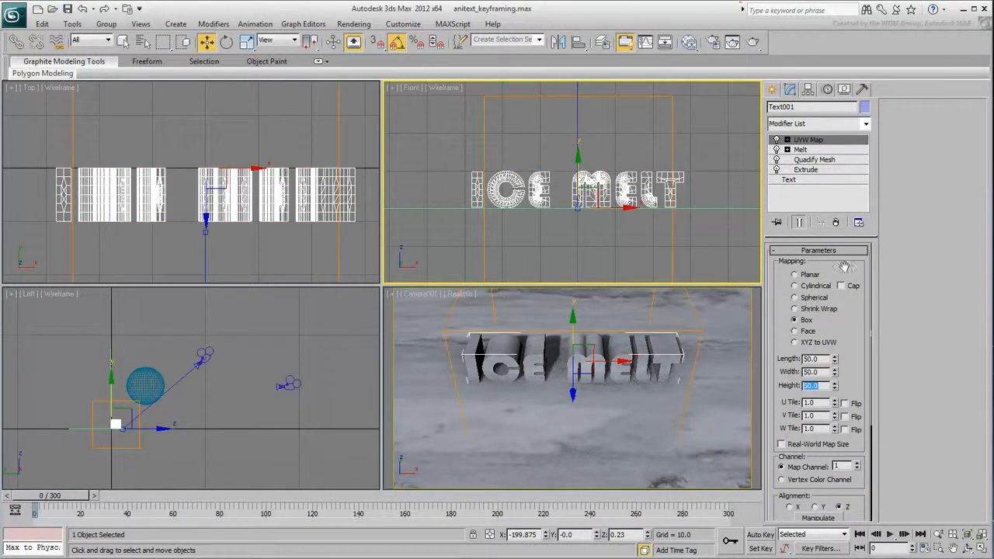
drag(808, 141, 812, 156)
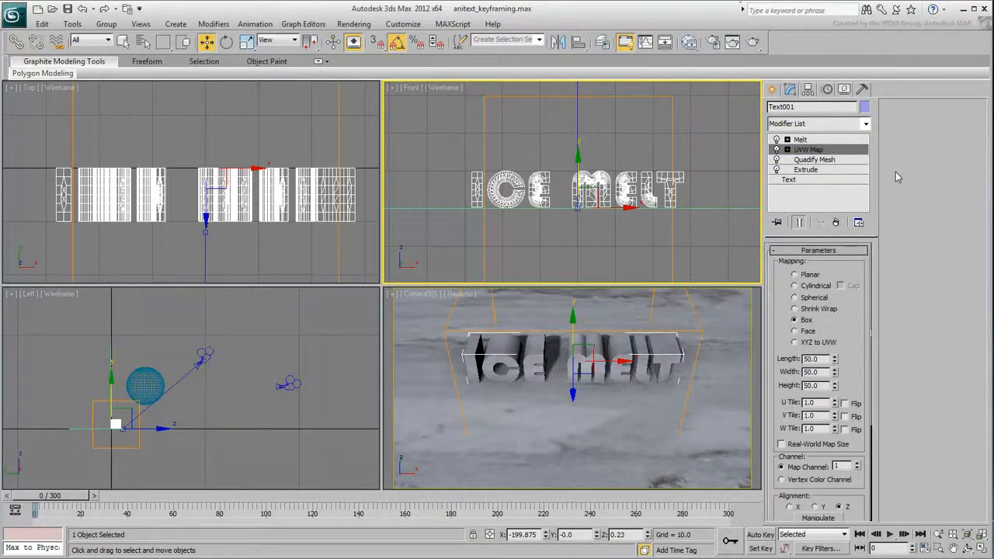
Step: Turn on Auto Key at frame 260 and raise the Melt amount so the ice text melts flat
click(820, 141)
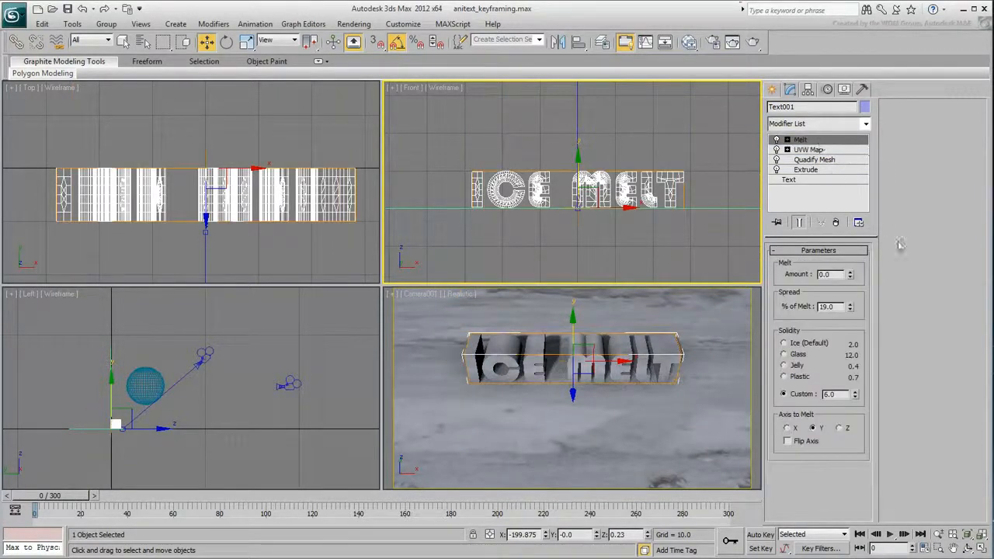
mouse_move(849, 275)
mouse_down()
mouse_move(852, 233)
mouse_move(851, 257)
mouse_up()
right_click(851, 257)
drag(643, 497, 625, 497)
click(758, 534)
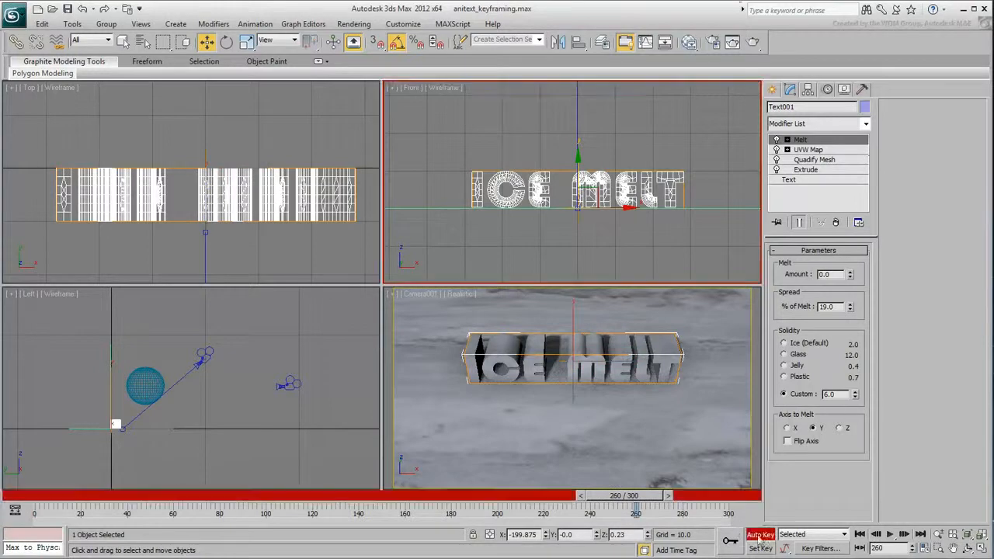
drag(850, 275, 838, 163)
Step: Shift the starting Melt key from frame 0 to frame 20, return to frame 0 and turn off Auto Key
drag(34, 509, 81, 511)
click(49, 496)
click(761, 534)
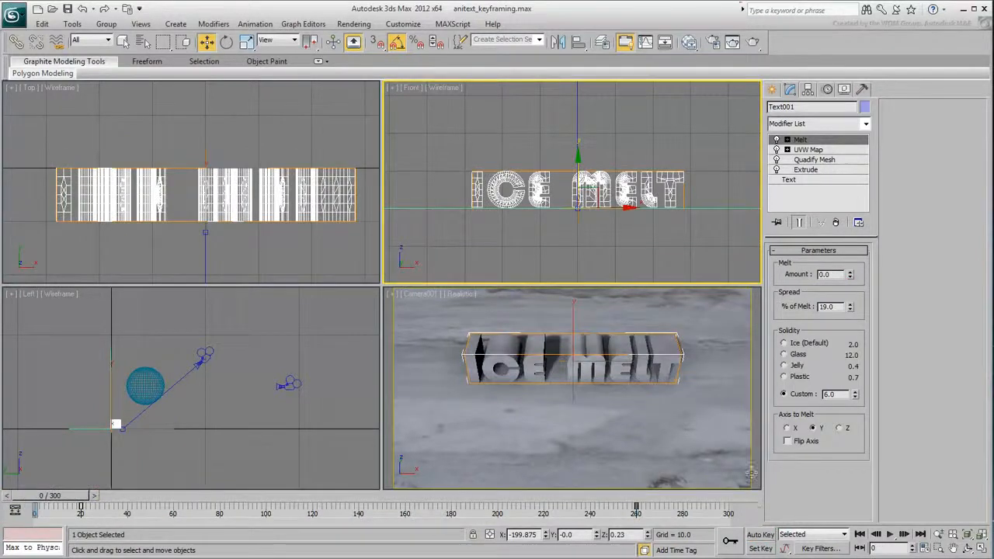
Step: Play the melting animation in the camera view, stop it and return to frame 0
click(732, 403)
click(890, 535)
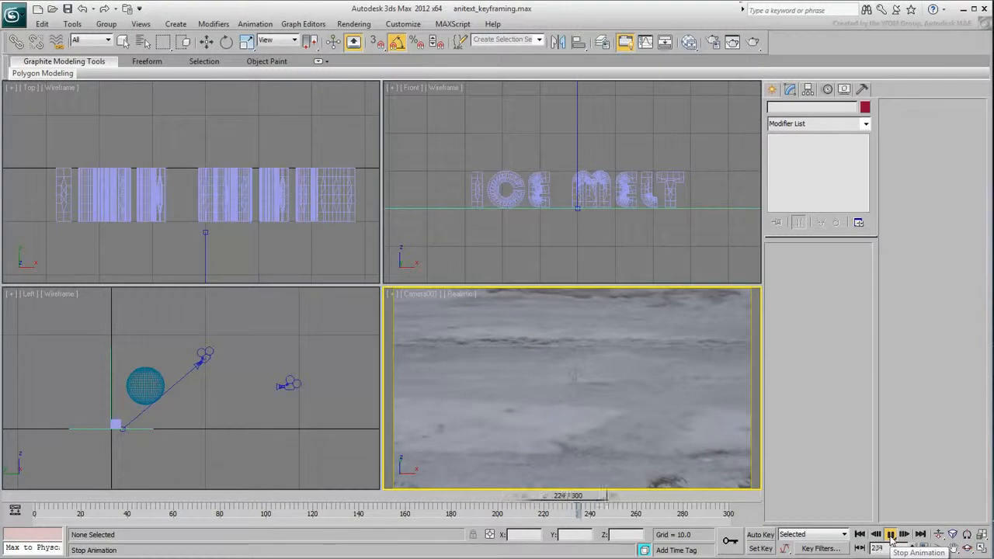
click(892, 535)
key(Home)
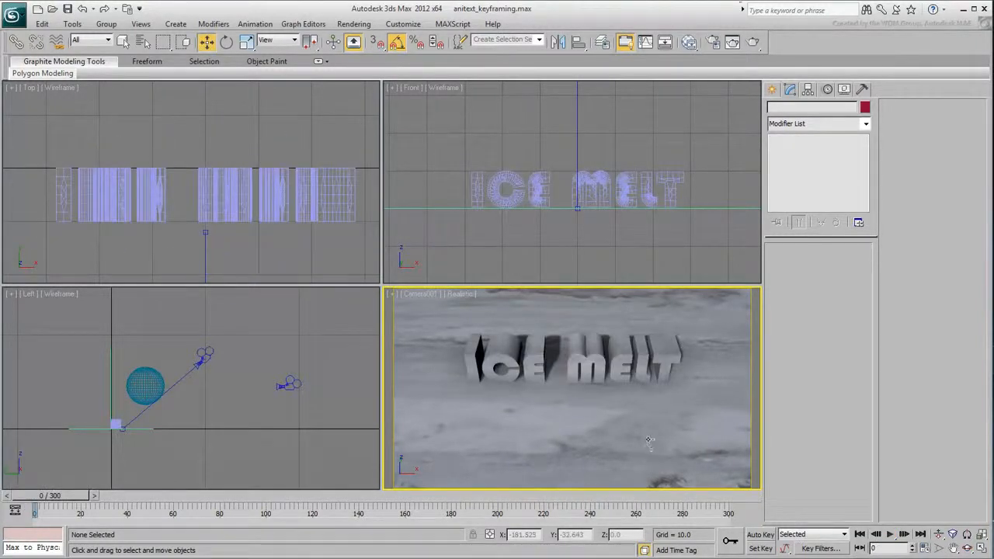
Step: Switch the camera viewport to Camera002 and frame the fire backdrop in the Front and Top views
key(c)
click(465, 204)
double_click(464, 204)
click(644, 233)
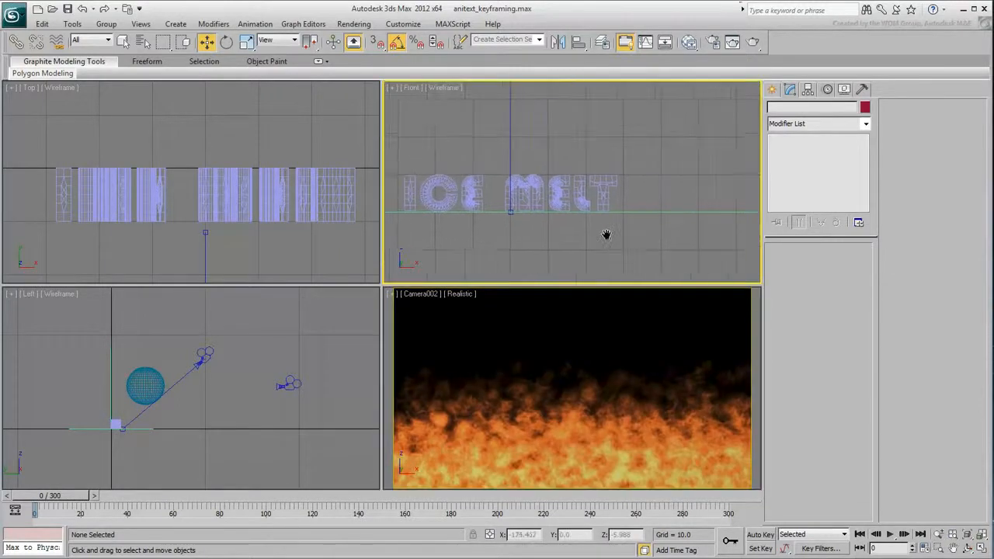
middle_drag(604, 249, 412, 251)
scroll(605, 239, down, 2)
middle_drag(710, 232, 555, 275)
middle_drag(185, 242, 166, 242)
scroll(167, 242, down, 3)
middle_drag(342, 235, 164, 229)
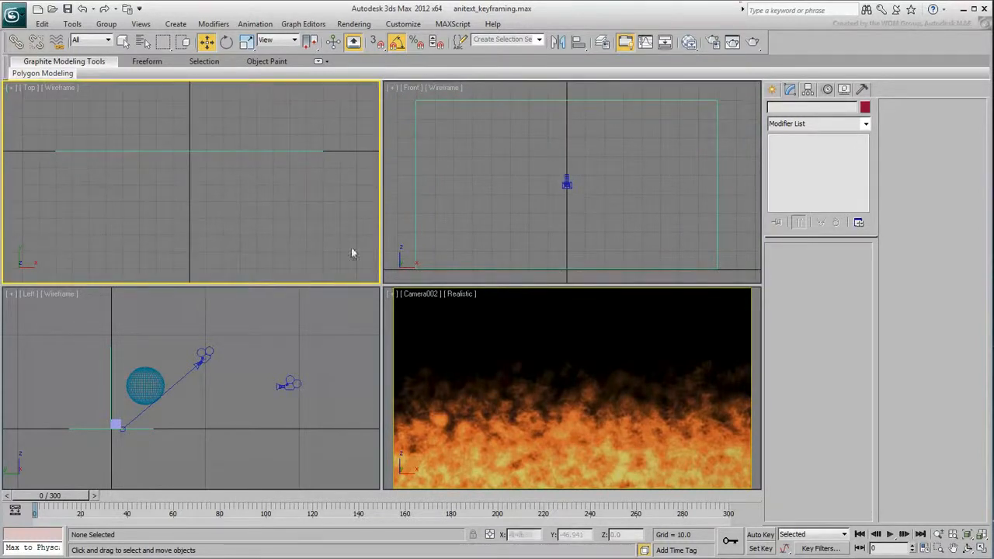
right_click(683, 323)
Step: Create a text shape reading "THE HEAT IS ON" in the Front view, centred above the camera on the fire backdrop
click(776, 91)
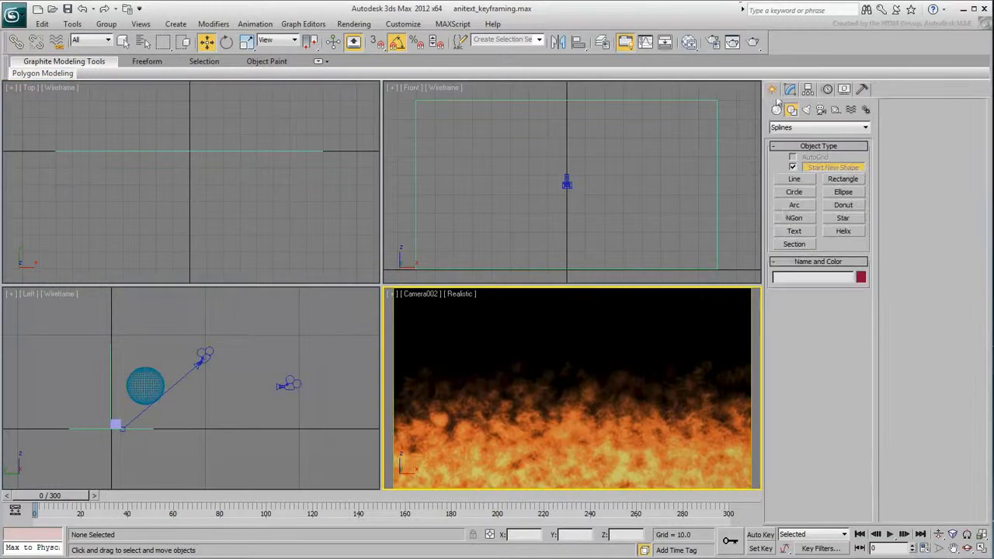
click(792, 230)
drag(807, 413, 774, 413)
text(THE HEAT IS ON)
click(566, 151)
drag(566, 155, 566, 153)
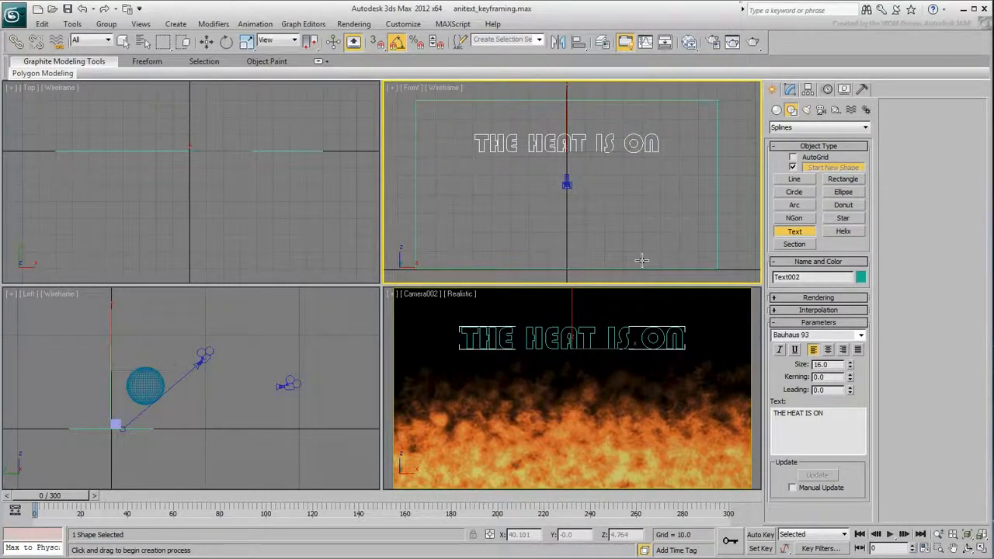
Step: Change the font of the "THE HEAT IS ON" text to Comic Sans MS
click(860, 335)
text(c)
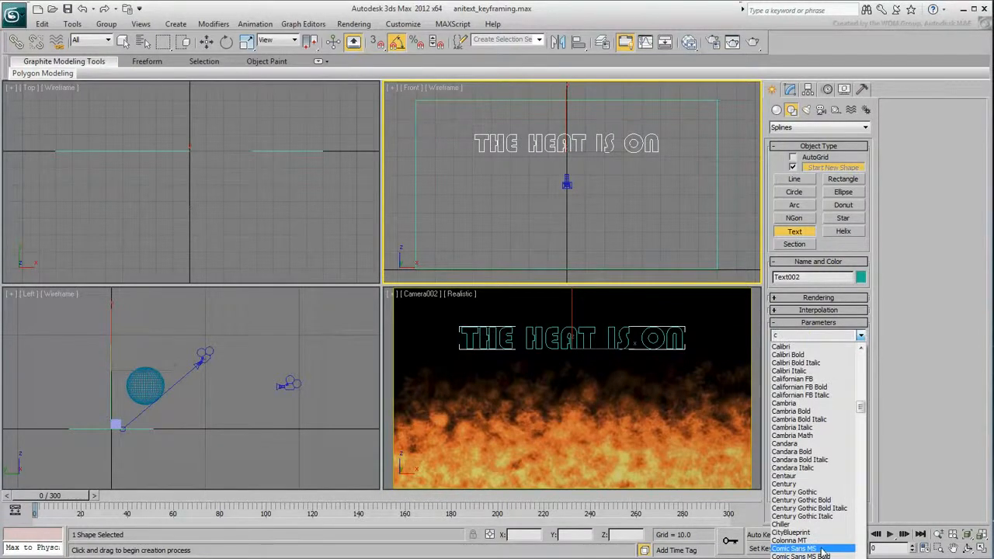
click(822, 549)
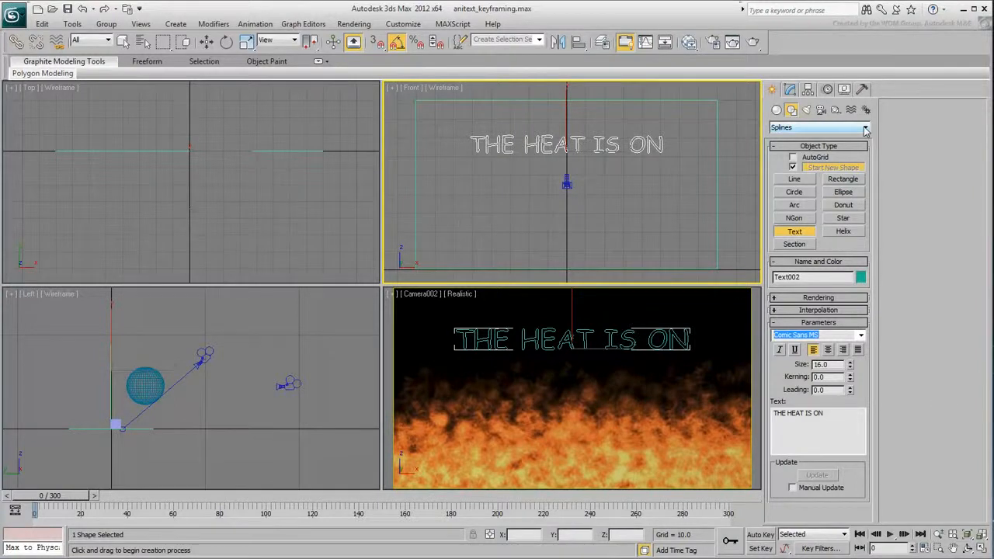
Step: Extrude the "THE HEAT IS ON" text by an amount of 2 with 2 segments
click(808, 90)
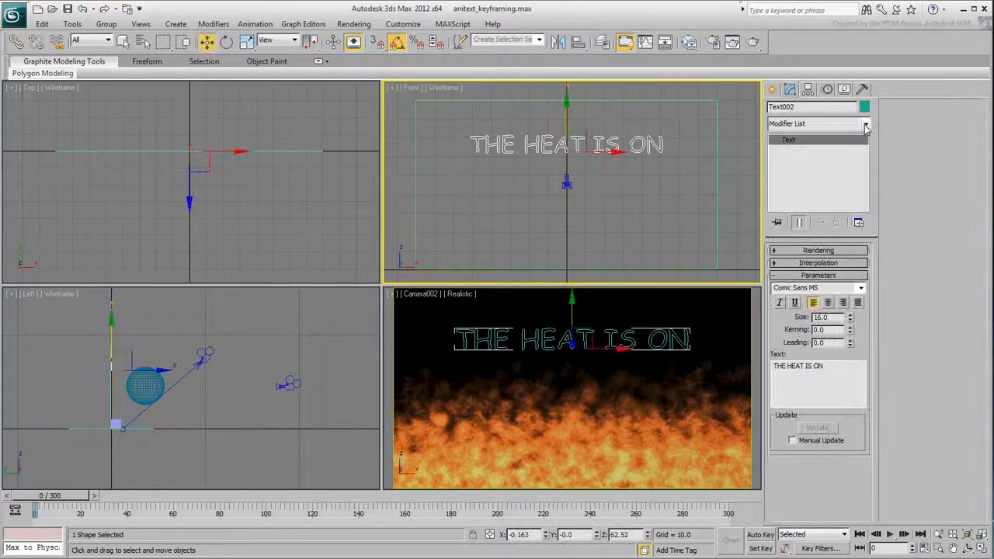
click(865, 124)
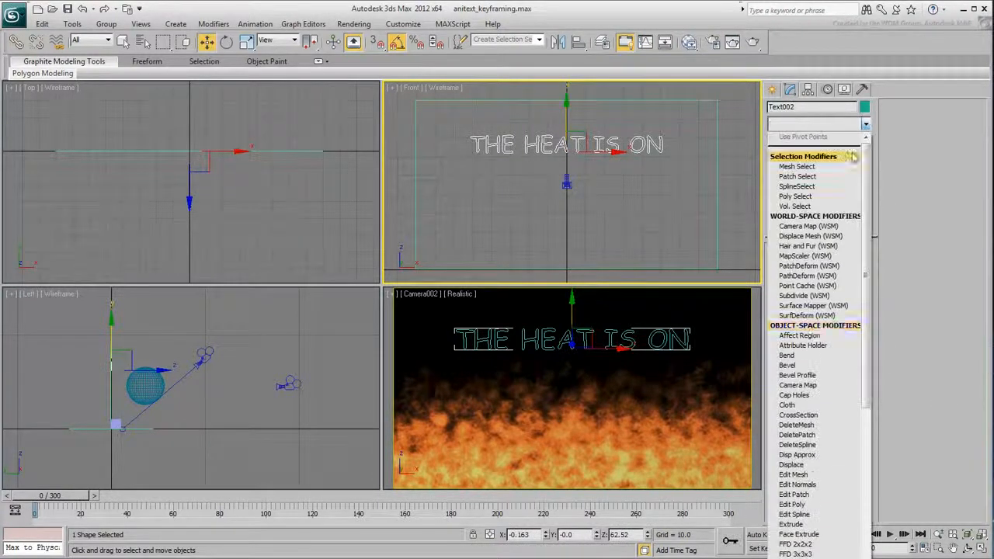
click(792, 524)
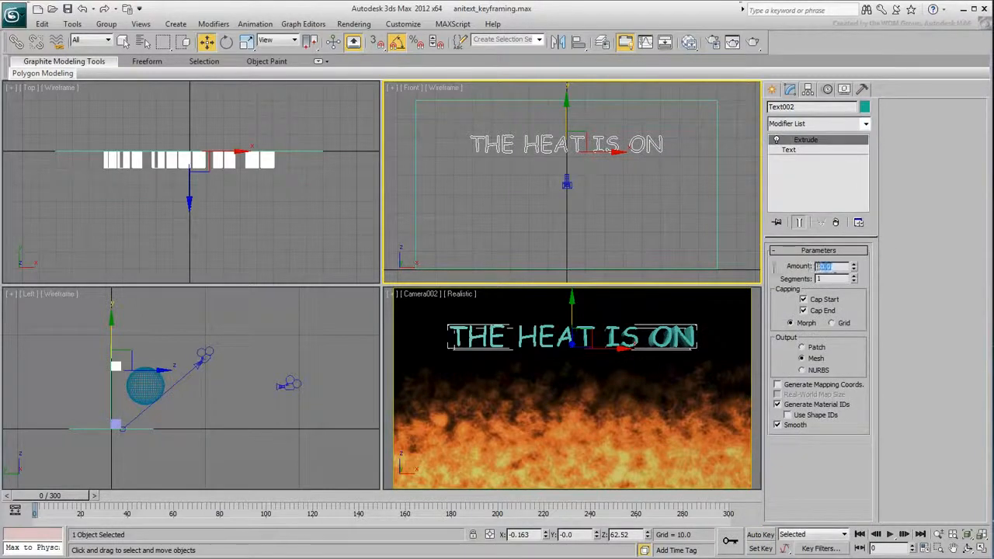
text(2)
key(Return)
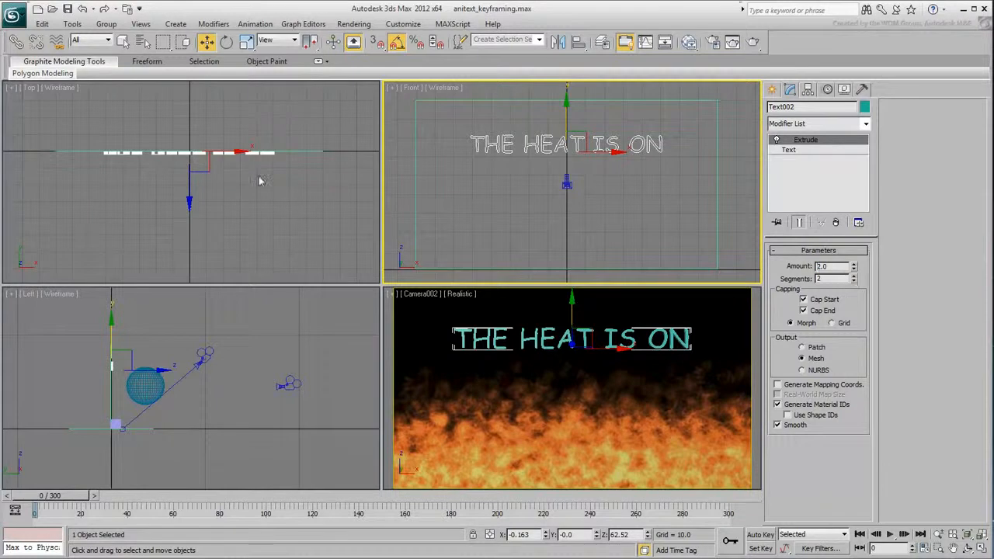
click(233, 154)
key(z)
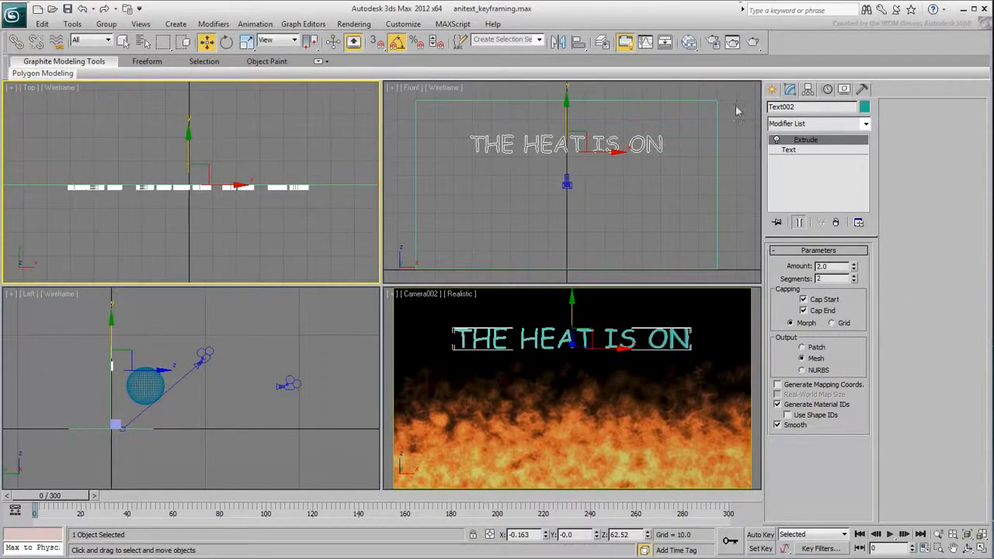
Step: Create a Standard material with a Gradient map on its Diffuse Color in the Slate Material Editor and assign it to the text
click(689, 41)
middle_drag(243, 367, 250, 205)
drag(52, 350, 207, 365)
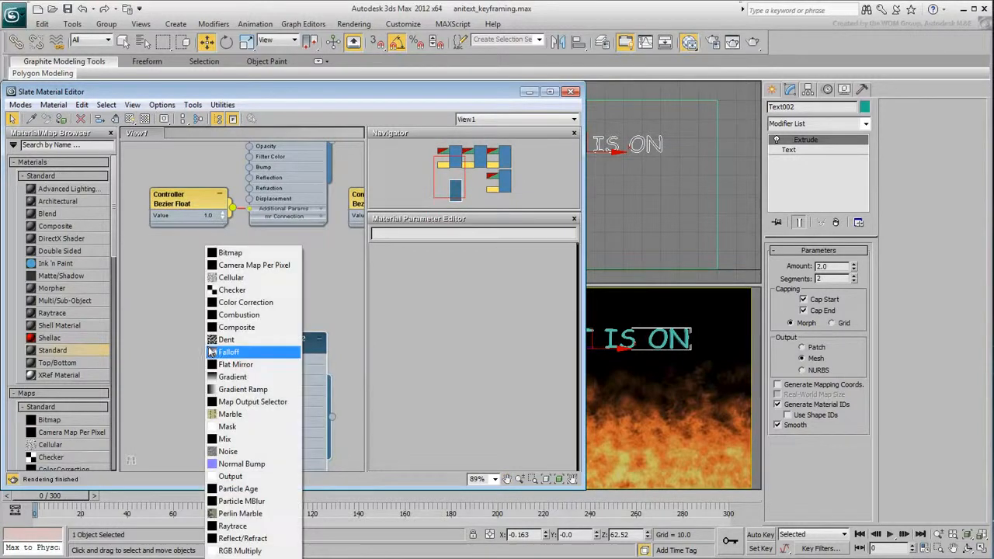
click(229, 375)
click(130, 120)
drag(347, 419, 609, 343)
Step: Add a UVW Map modifier above Extrude on the "THE HEAT IS ON" text
click(865, 124)
scroll(864, 130, down, 15)
click(795, 557)
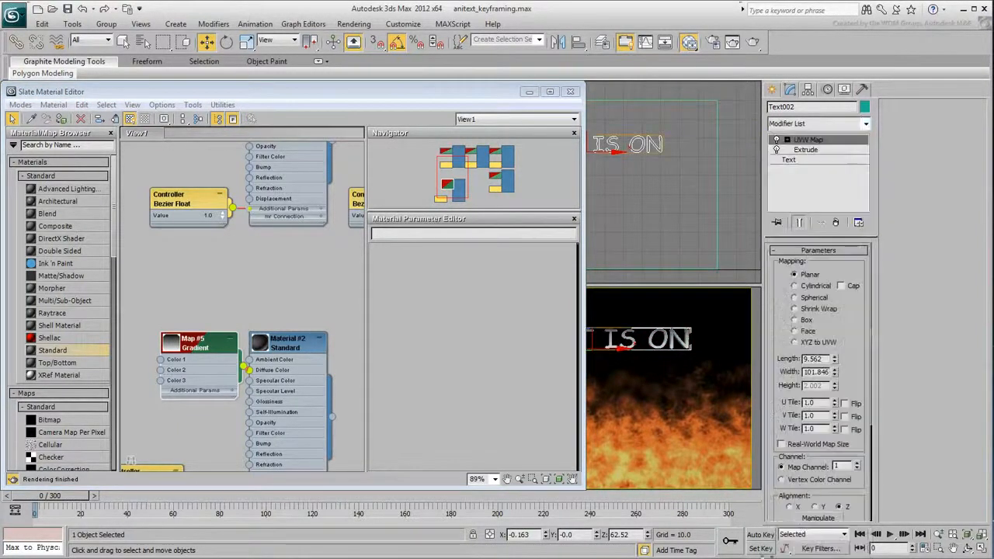
Step: Set the Gradient map's Color #1 to red, Color #2 to orange and Color #3 to yellow-orange
drag(417, 99, 334, 98)
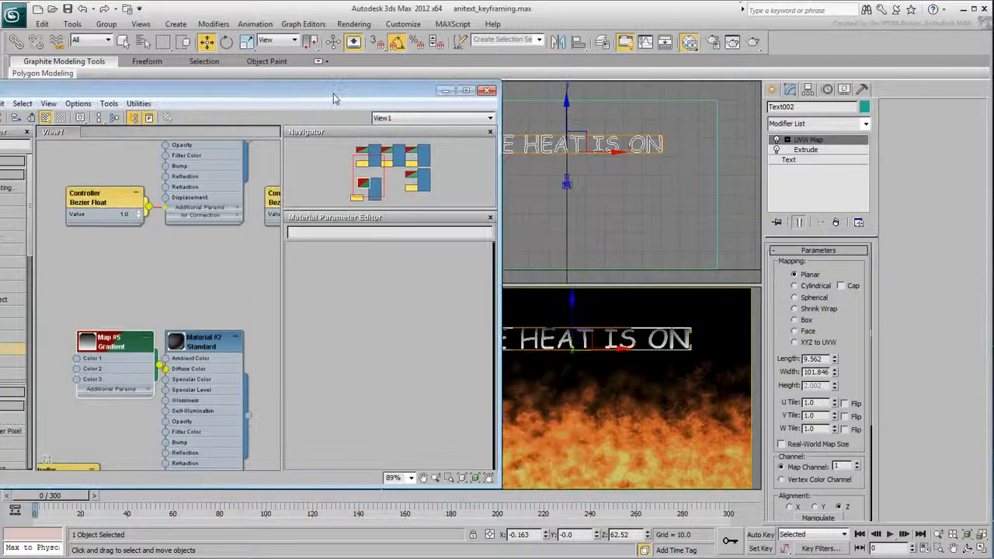
double_click(137, 352)
click(343, 414)
click(249, 83)
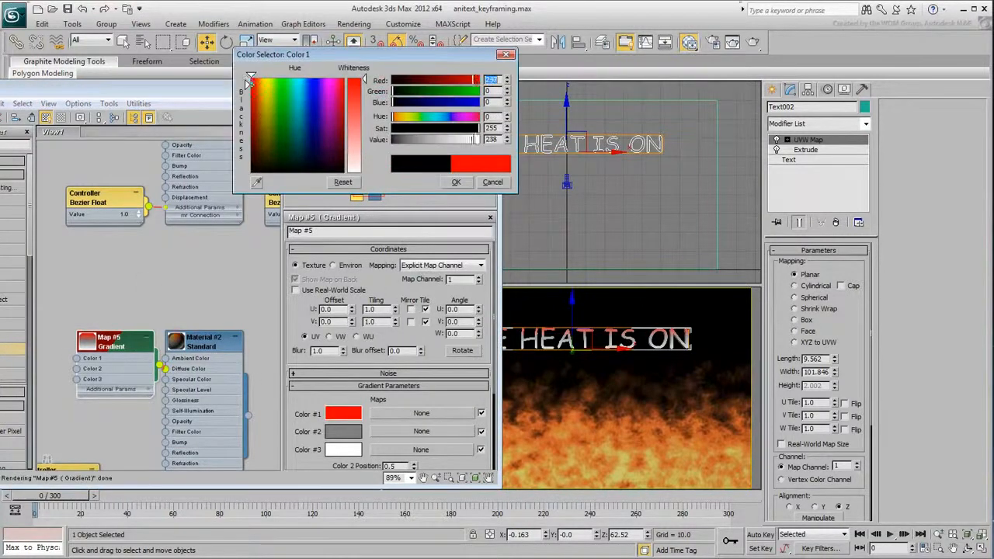
click(343, 431)
click(259, 78)
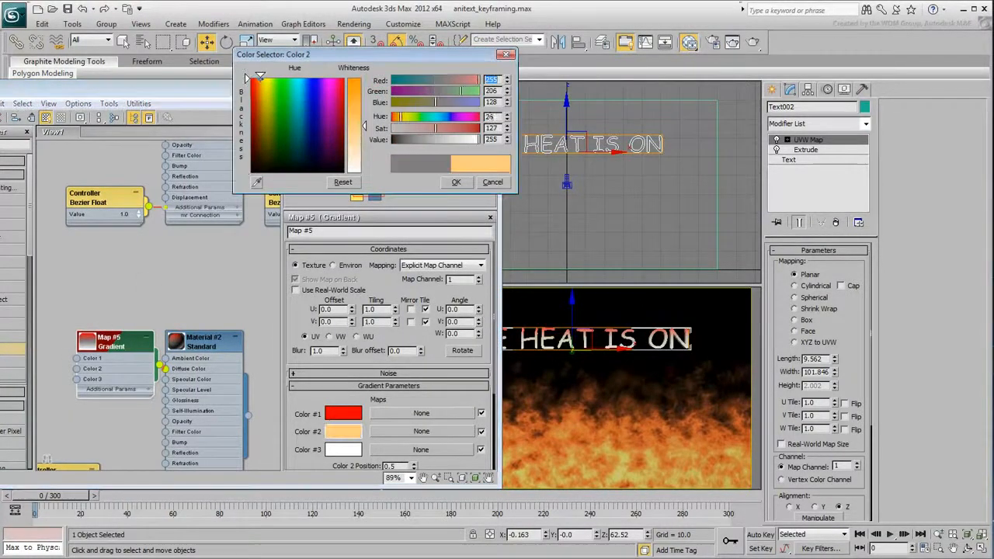
click(355, 81)
click(336, 452)
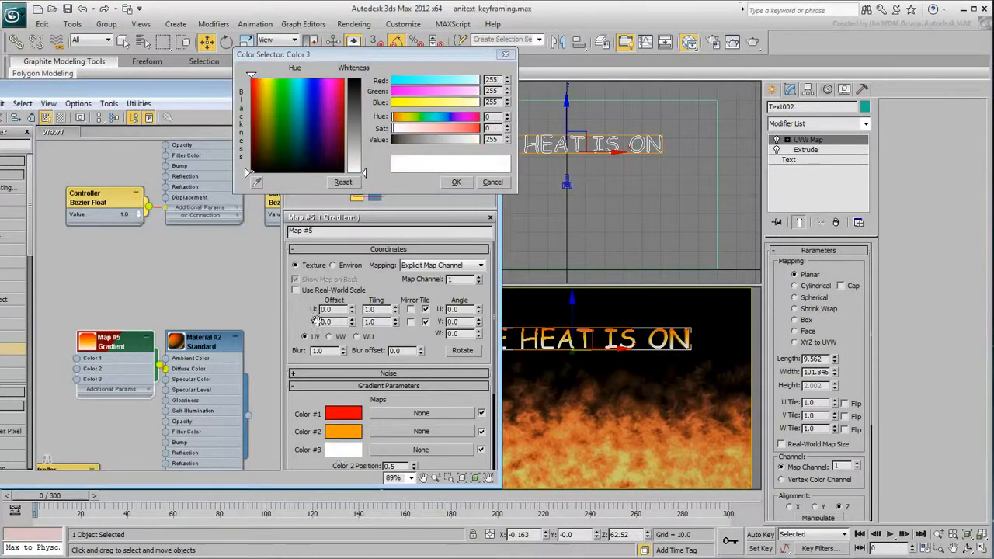
click(354, 80)
click(264, 77)
click(455, 181)
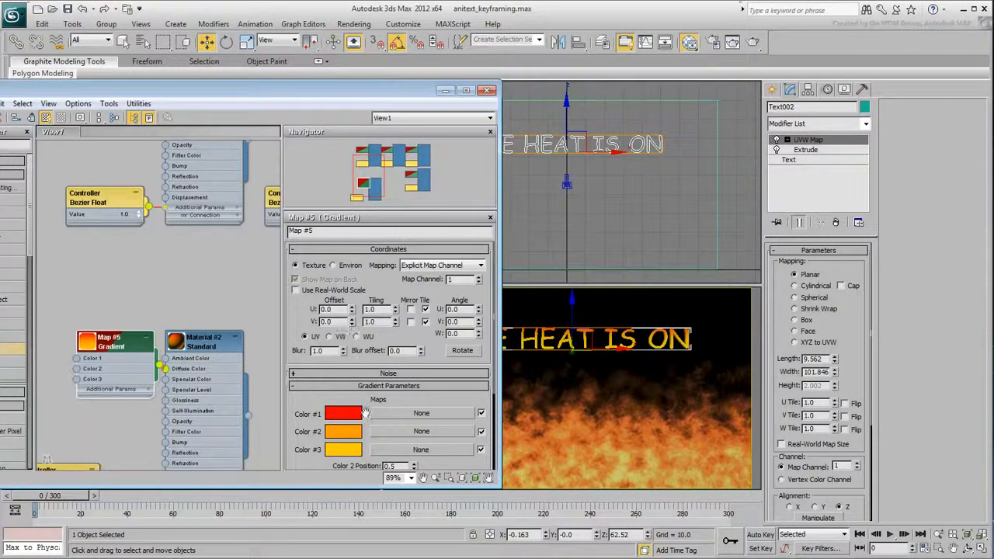
Step: Set the Gradient map's fractal noise amount to 0.2 and its noise size to 2
scroll(371, 419, down, 3)
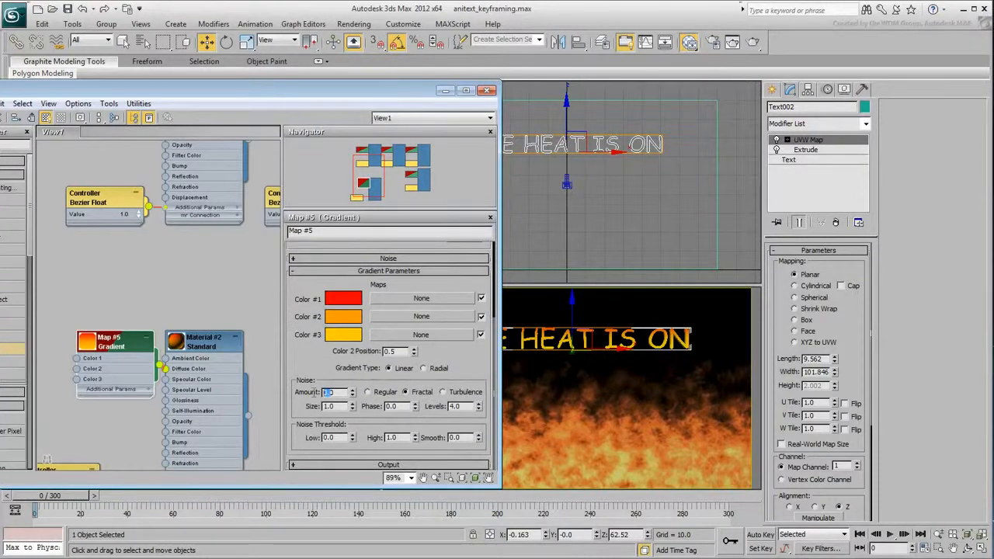
text(.2)
drag(339, 407, 296, 405)
text(2)
key(Return)
Step: Set the Gradient map's U tiling to 10 and display the Front view shaded to inspect the lettering
scroll(297, 327, up, 3)
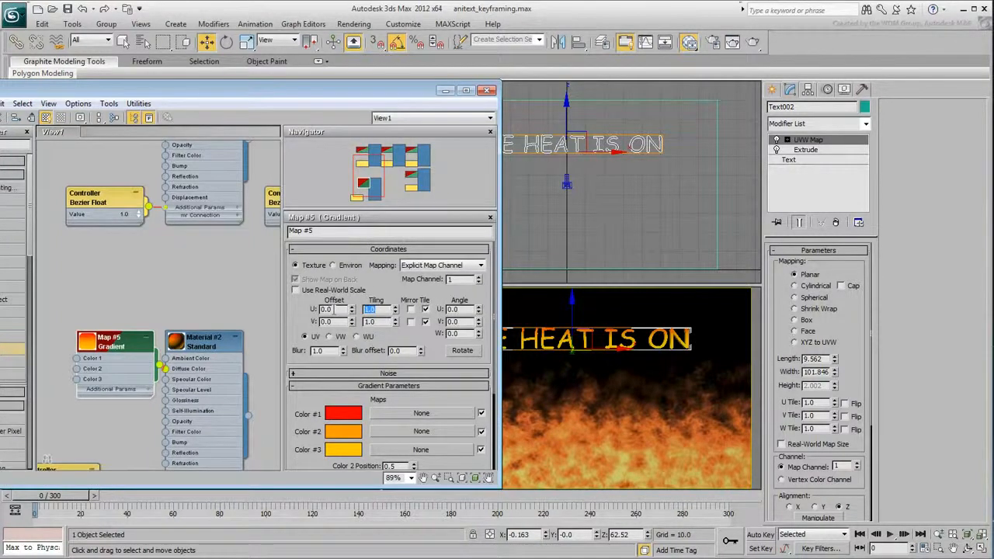
drag(316, 394, 319, 363)
middle_drag(553, 159, 603, 212)
scroll(608, 208, up, 4)
key(F3)
scroll(626, 211, up, 4)
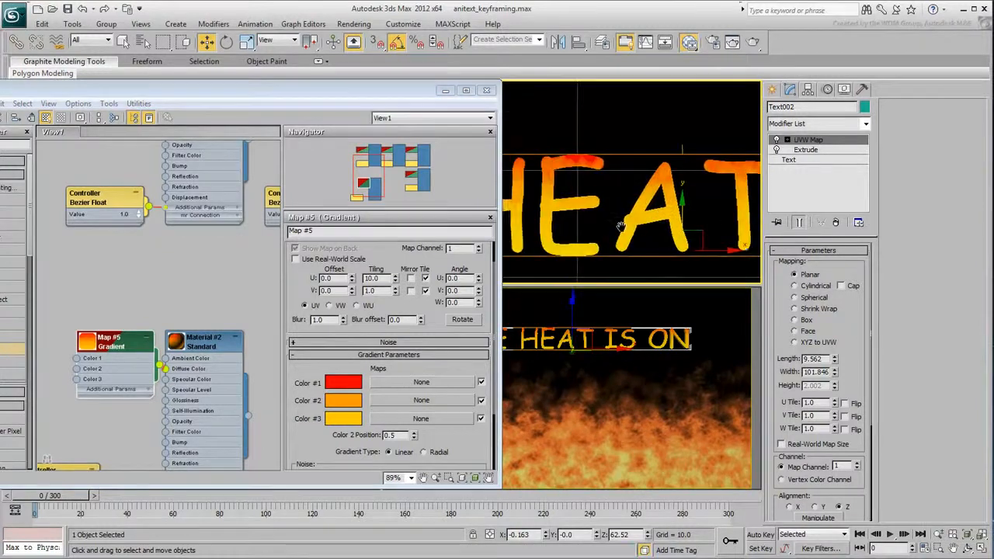
Step: Set the gradient's Color 2 Position to 0.35, close the material editor and make the Camera002 view active
drag(405, 435, 336, 435)
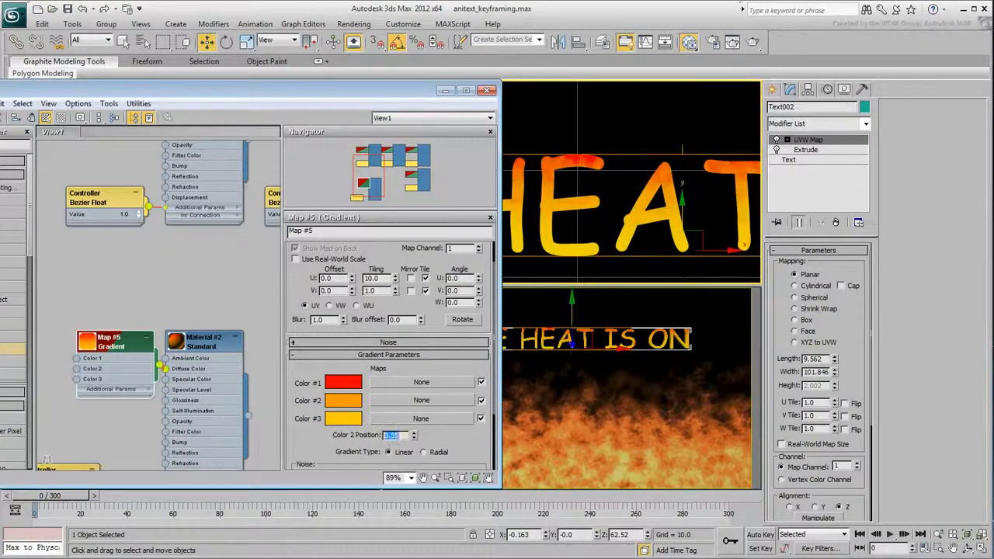
click(487, 91)
scroll(575, 183, down, 6)
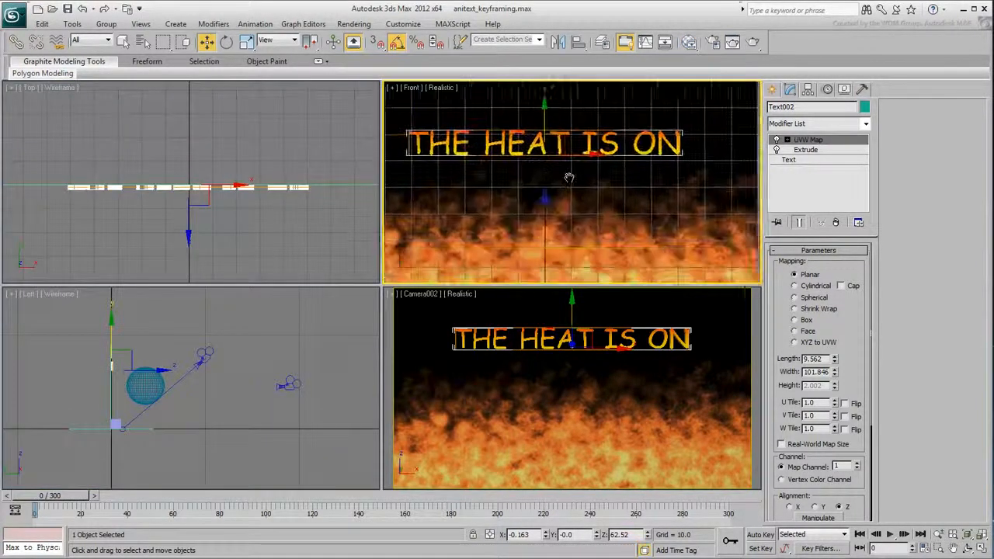
right_click(630, 385)
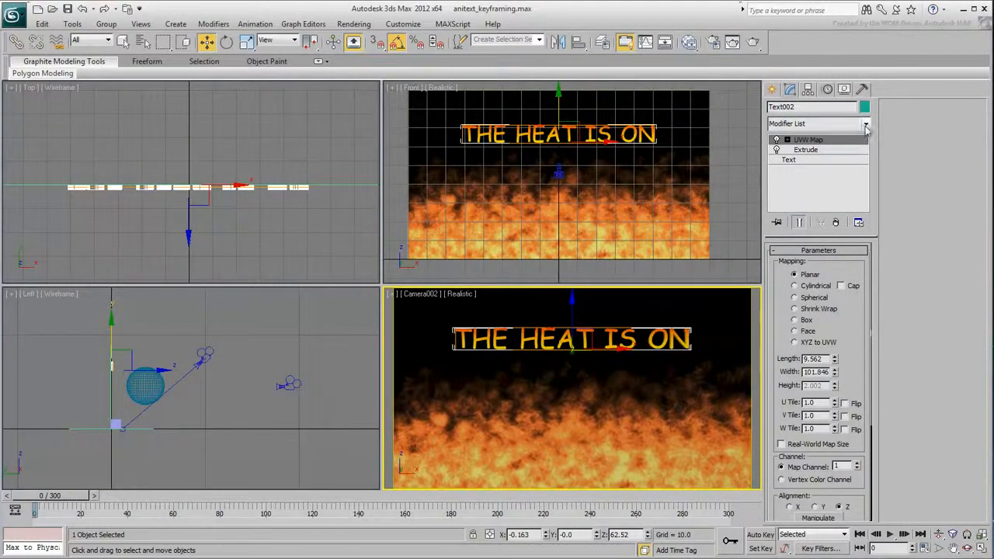
Step: Add a Noise modifier above UVW Map on the text and enable its Fractal option
click(866, 125)
key(n)
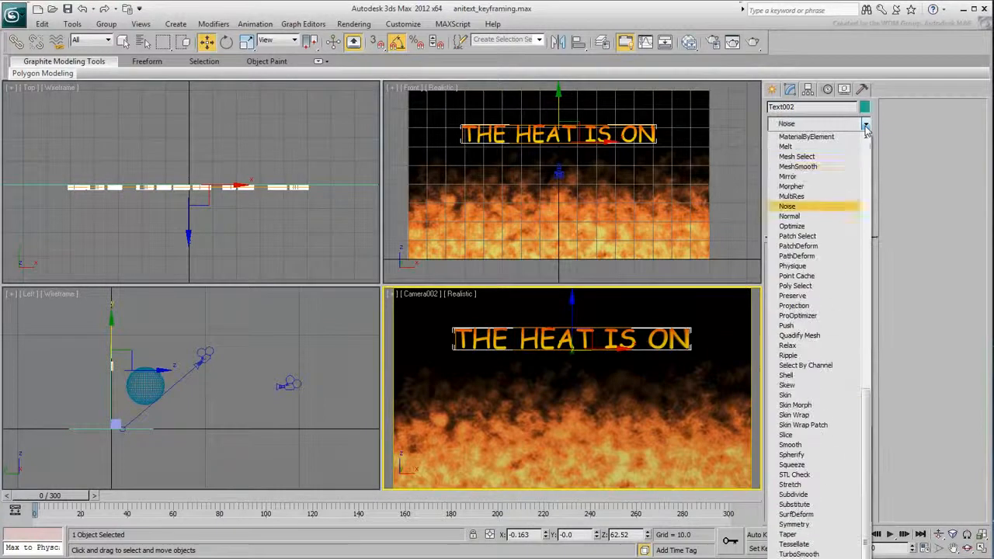
click(819, 207)
click(821, 304)
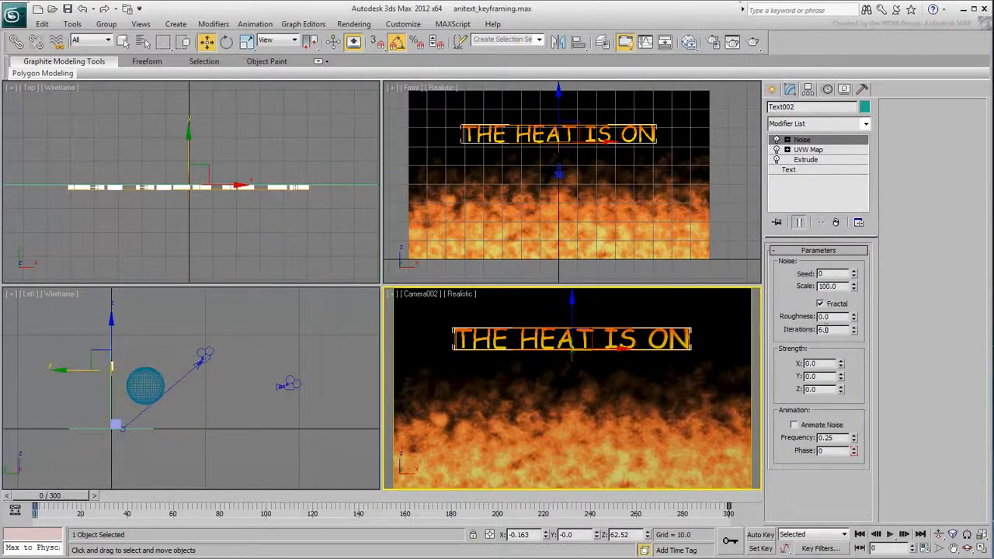
Step: Set the Noise modifier's X and Y strength to 20 each
double_click(829, 362)
text(20)
key(Tab)
text(20)
key(Return)
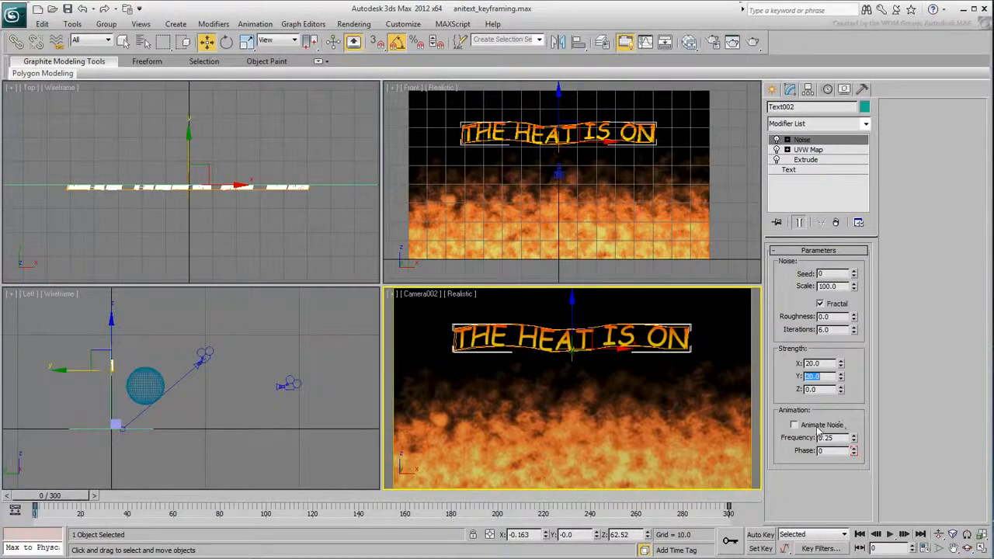
Step: Enable Animate Noise with a frequency of 0.1 and play the animation from the start to check the text's motion
click(890, 535)
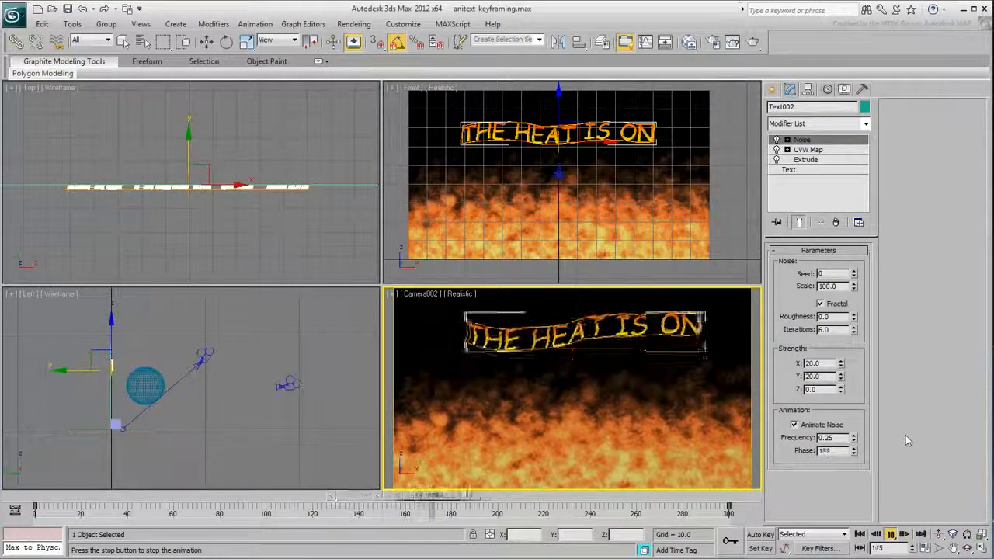
click(891, 534)
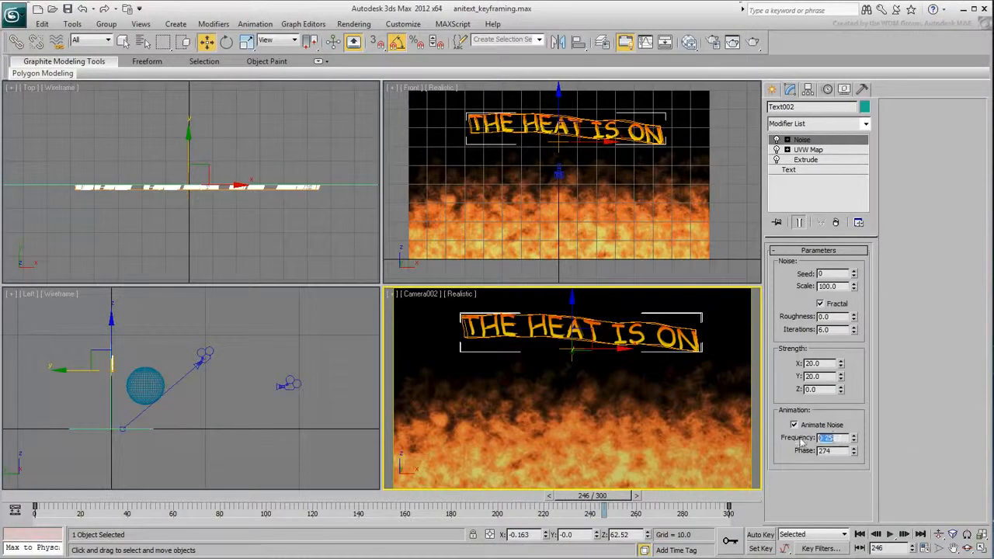
key(Return)
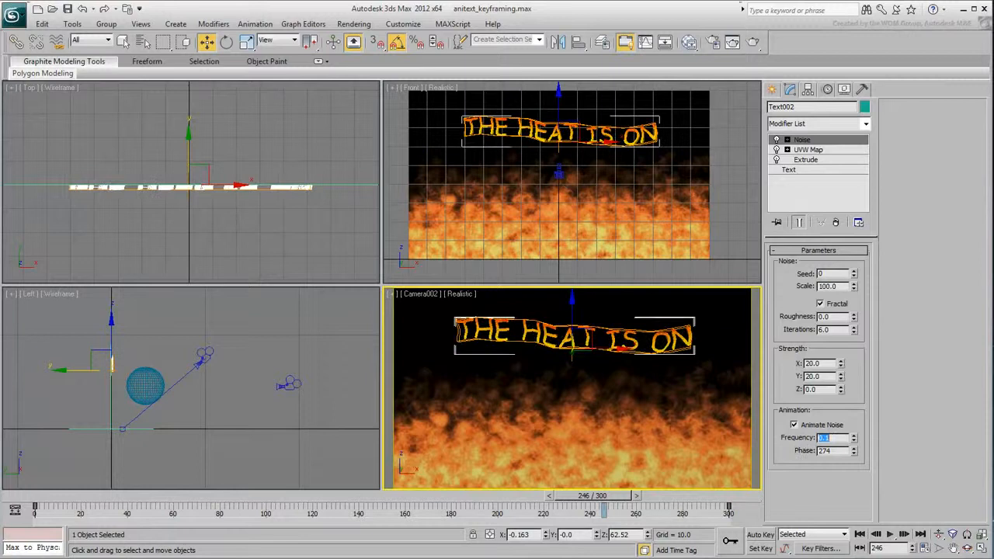
click(860, 535)
click(891, 535)
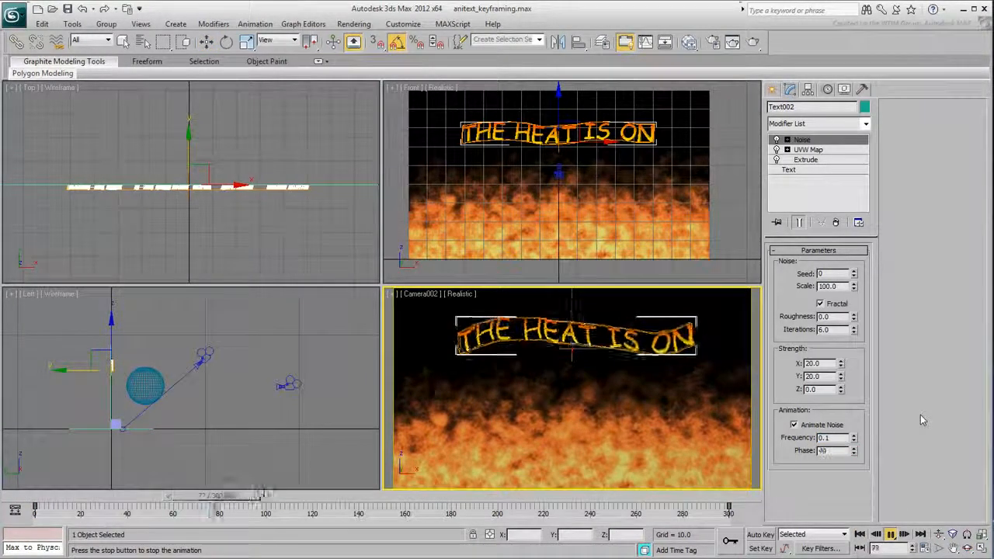
key(Escape)
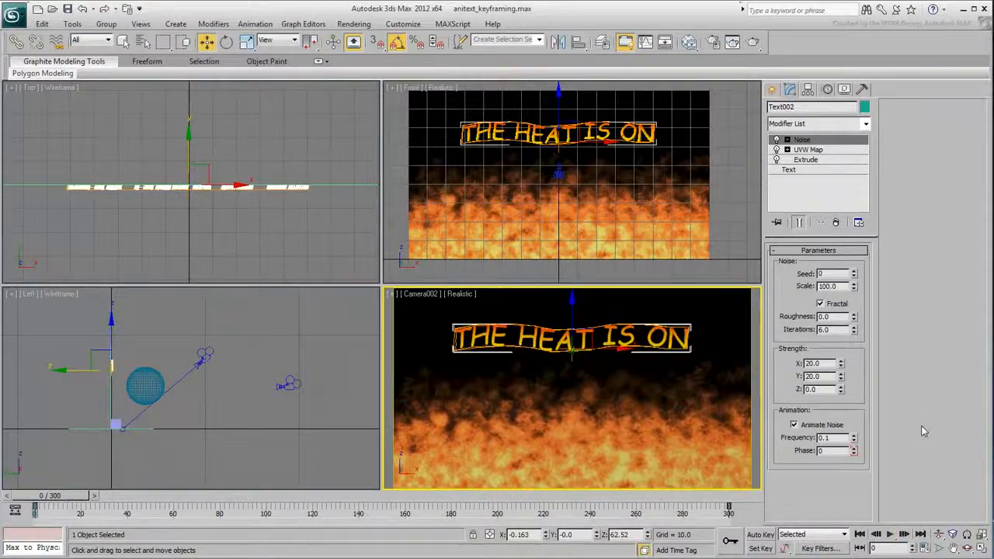
Step: Maximize the Camera002 view and open the Fire material's diffuse Bitmap map for editing in the material editor
key(alt+w)
click(689, 43)
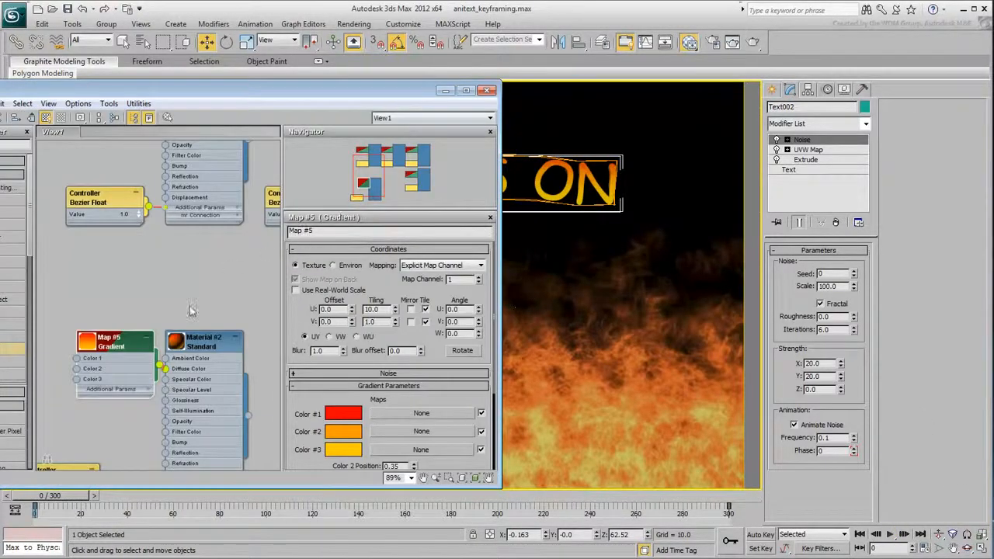
middle_drag(191, 286, 177, 284)
scroll(177, 284, down, 3)
middle_drag(252, 159, 91, 267)
scroll(91, 264, up, 3)
double_click(89, 255)
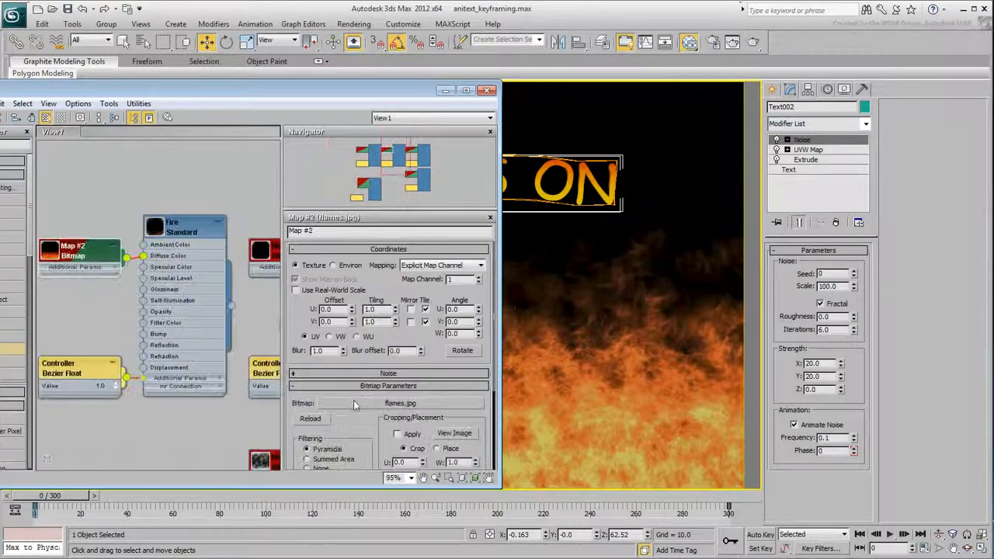
Step: Replace the Fire material's bitmap with flames.avi, close the material editor and play back the animated fire
click(382, 408)
click(111, 207)
click(314, 444)
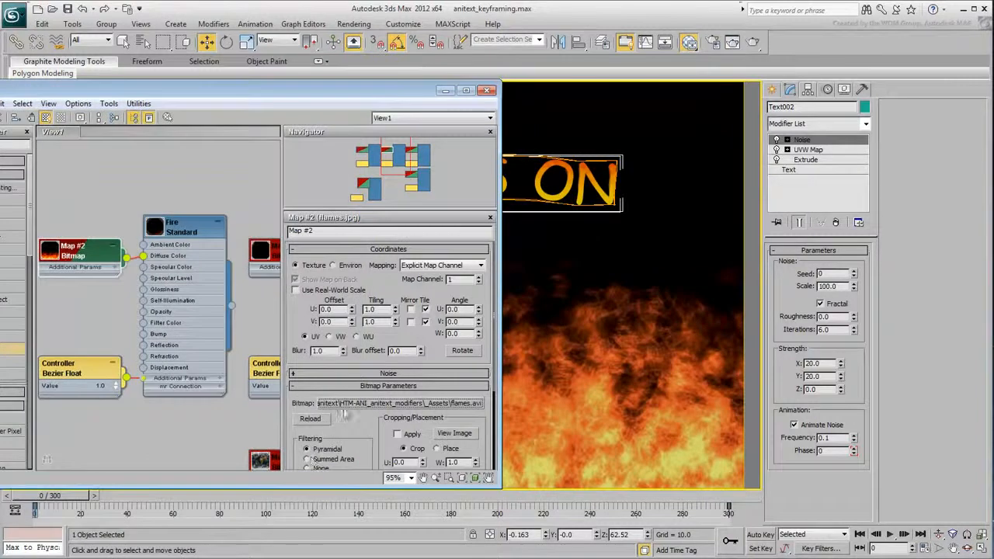
click(487, 91)
click(890, 534)
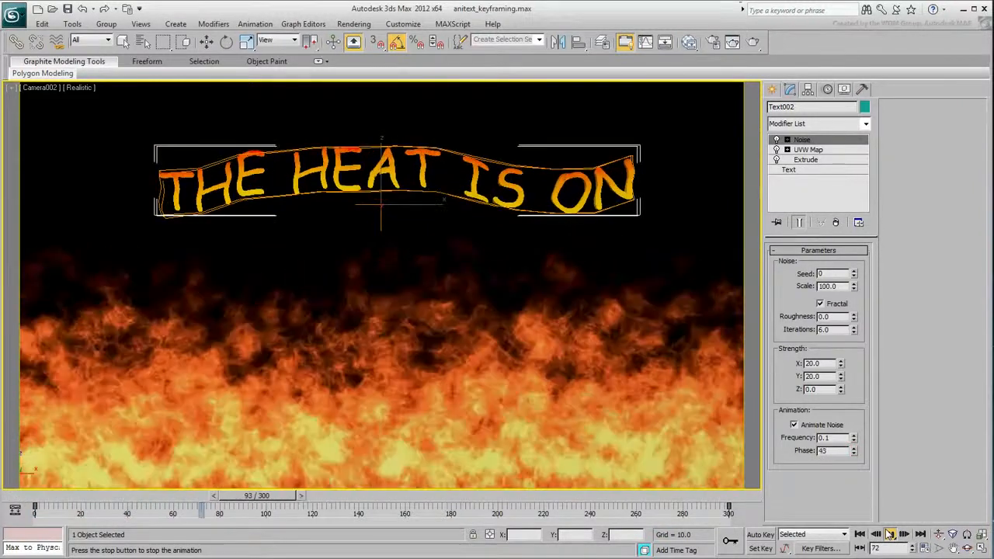
click(889, 535)
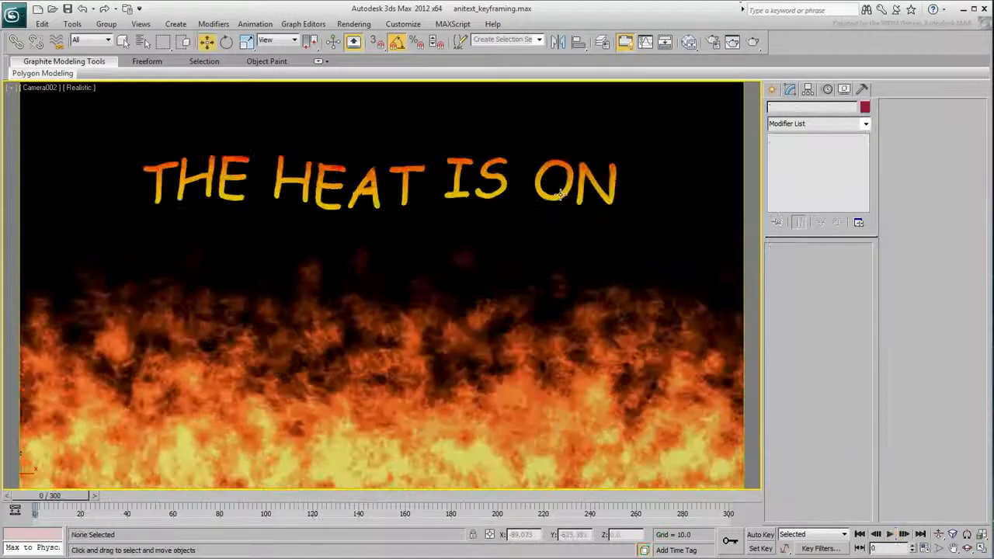
Step: Change the text to "THE HEAT IS ON !..." at the base of its stack and play the animation with nothing selected
click(788, 169)
click(834, 370)
text(!...)
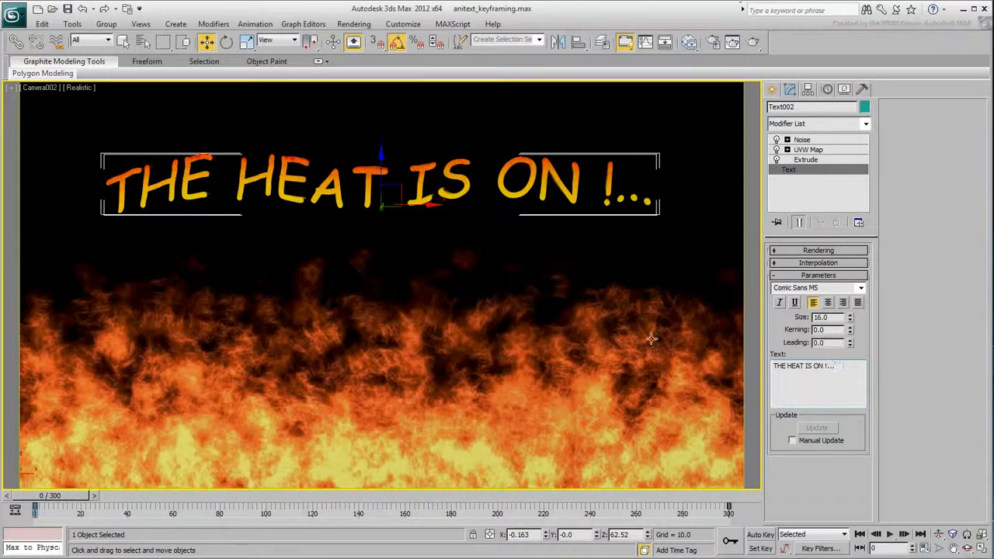
click(753, 336)
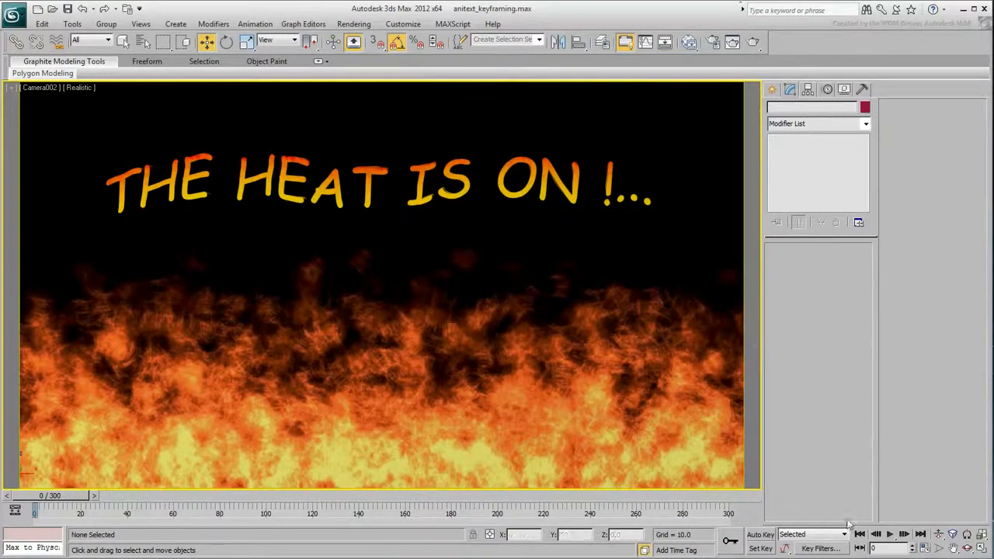
click(890, 535)
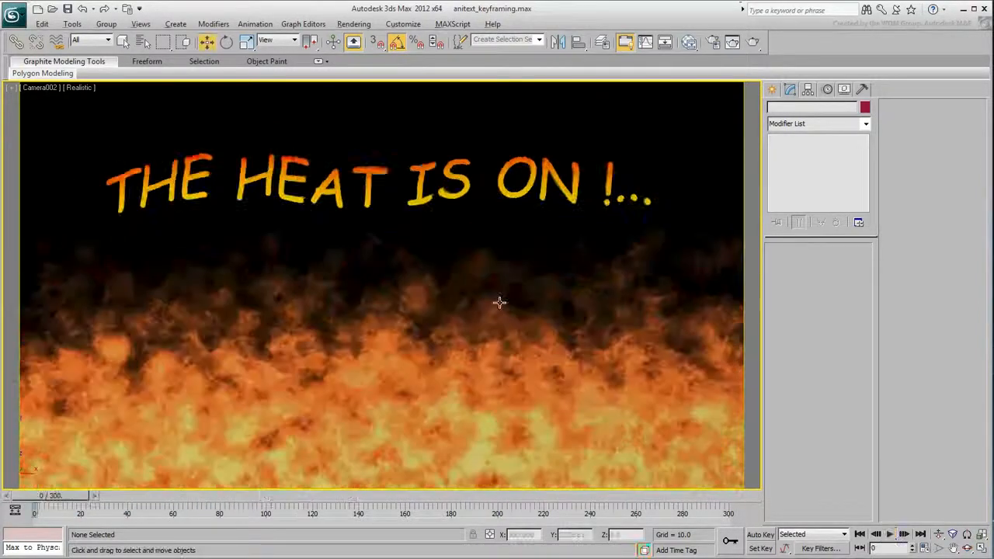
Step: Return to four views, switch the camera view to Camera003 and frame the Earth scene in the Front and Top views, hiding the Front grid
key(alt+w)
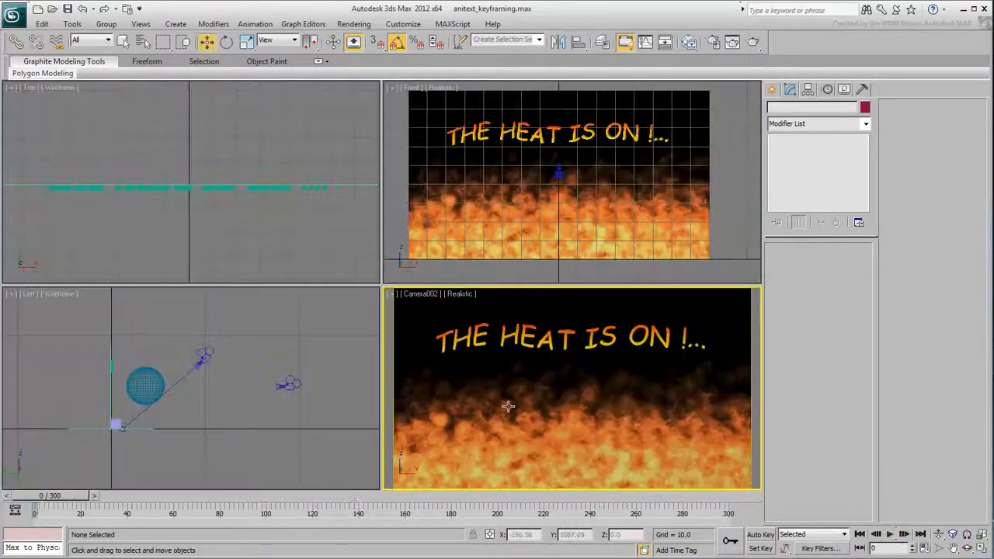
key(c)
double_click(463, 211)
scroll(542, 180, down, 8)
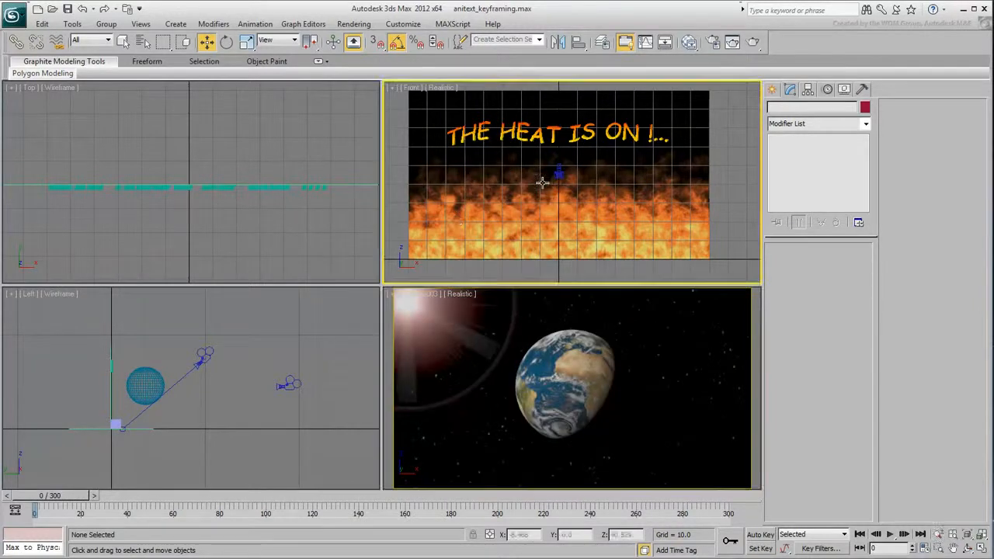
middle_drag(645, 186, 579, 207)
scroll(570, 201, up, 7)
key(g)
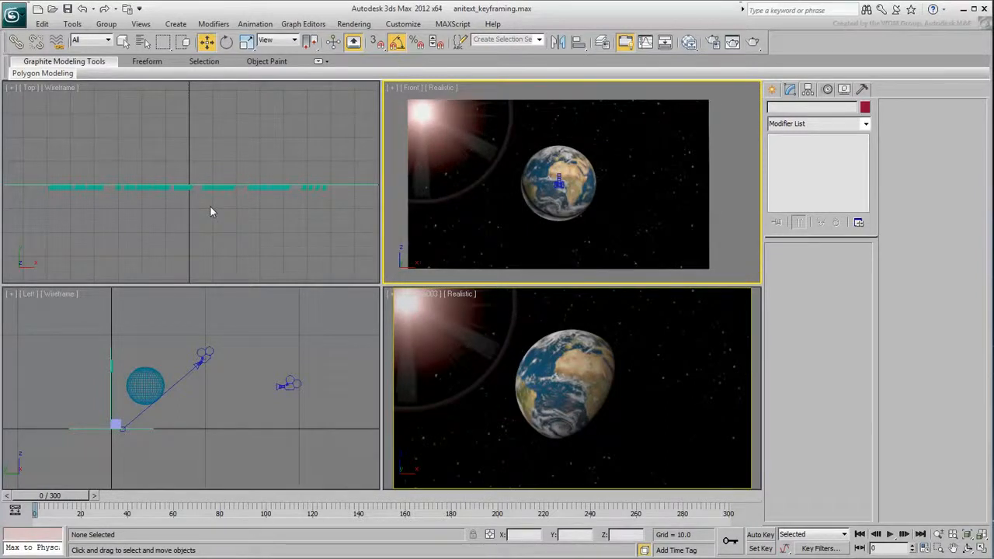
scroll(210, 206, down, 7)
middle_drag(208, 210, 159, 213)
scroll(283, 215, up, 5)
middle_drag(283, 215, 204, 170)
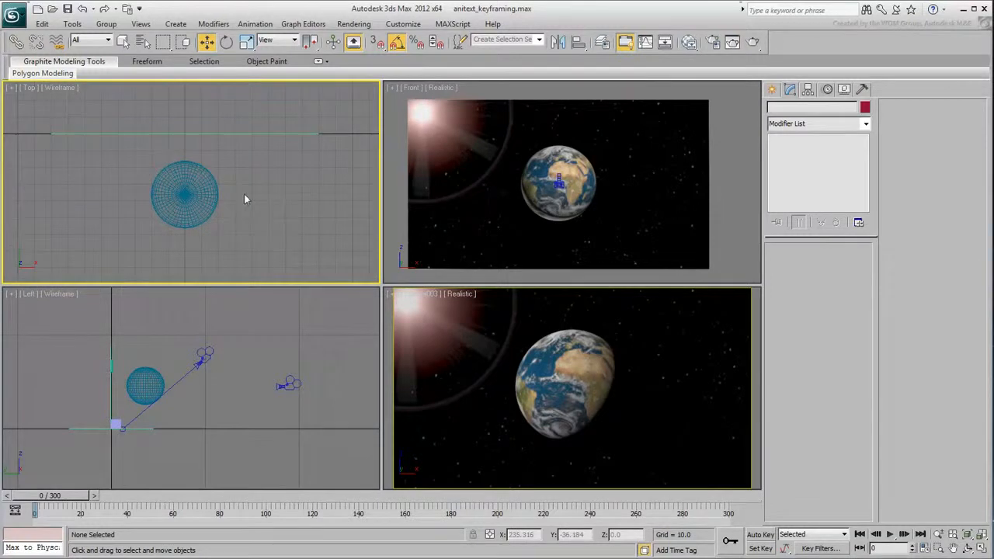
Step: Create a text shape reading "AROUND THE WORLD" over the Earth in the Front view
click(773, 90)
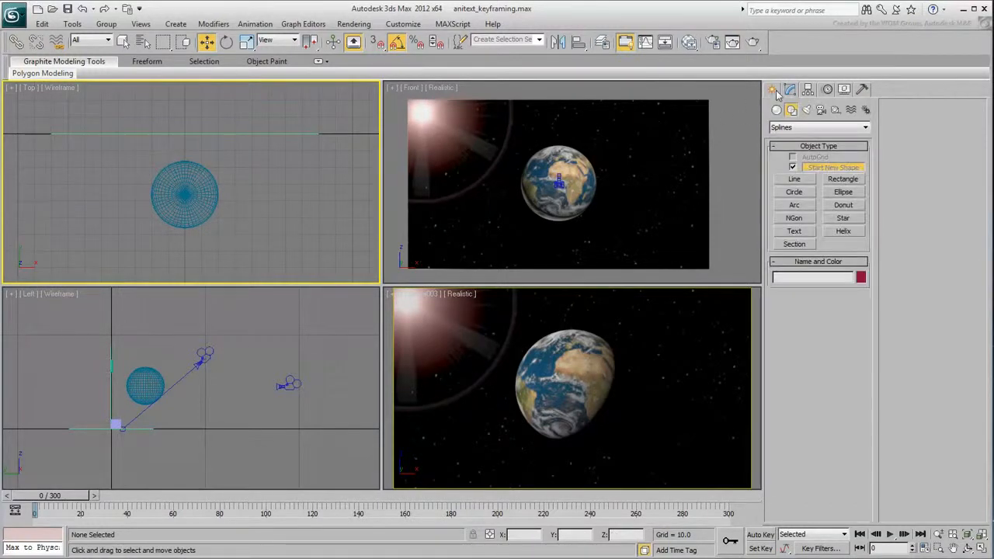
click(789, 235)
drag(854, 414, 721, 406)
text(AROUND THE WORLD)
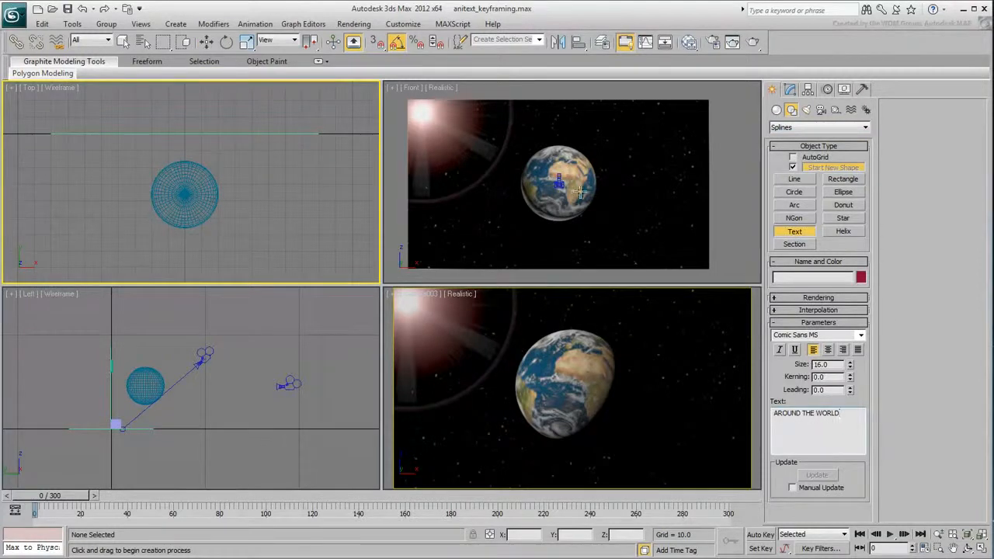
click(579, 190)
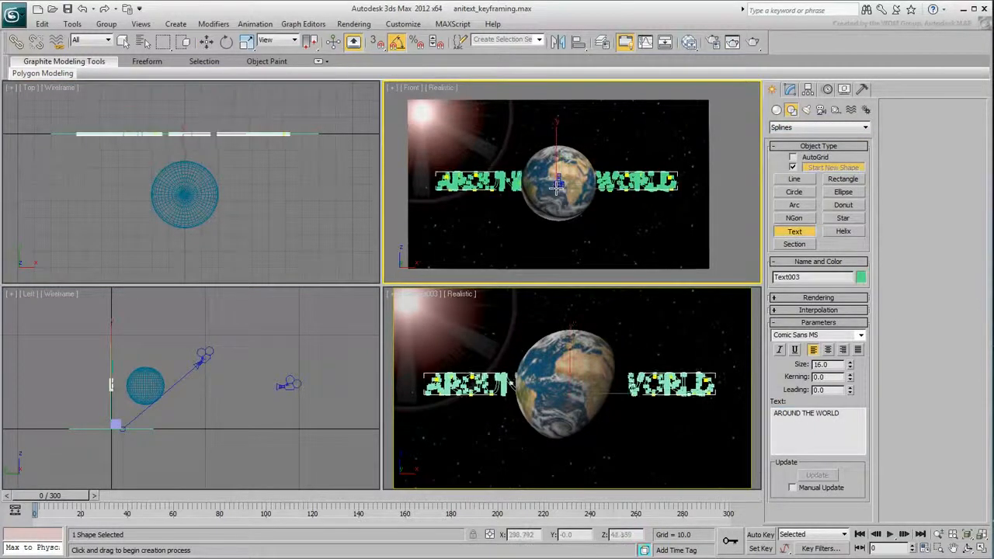
Step: Set the new text's font to Bank Gothic Medium BT
click(859, 335)
text(b)
click(807, 355)
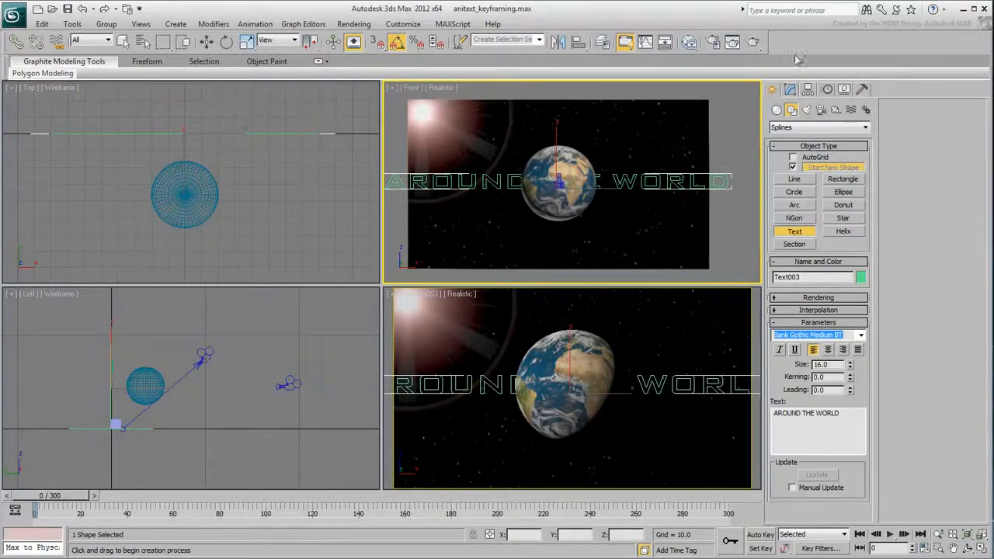
Step: Add a Bevel modifier to the text with a Level 1 height of 0.5 and outline of 0.3
click(791, 90)
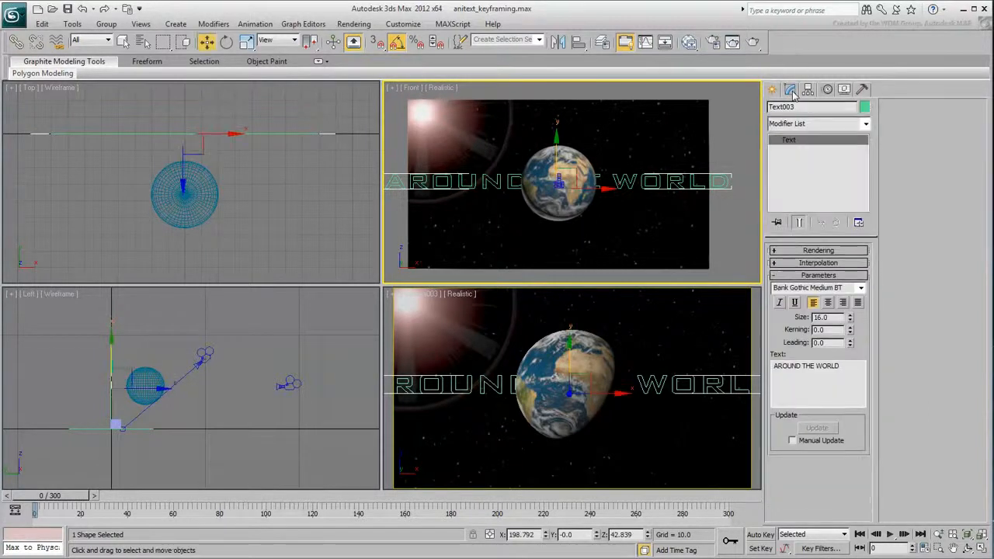
click(864, 125)
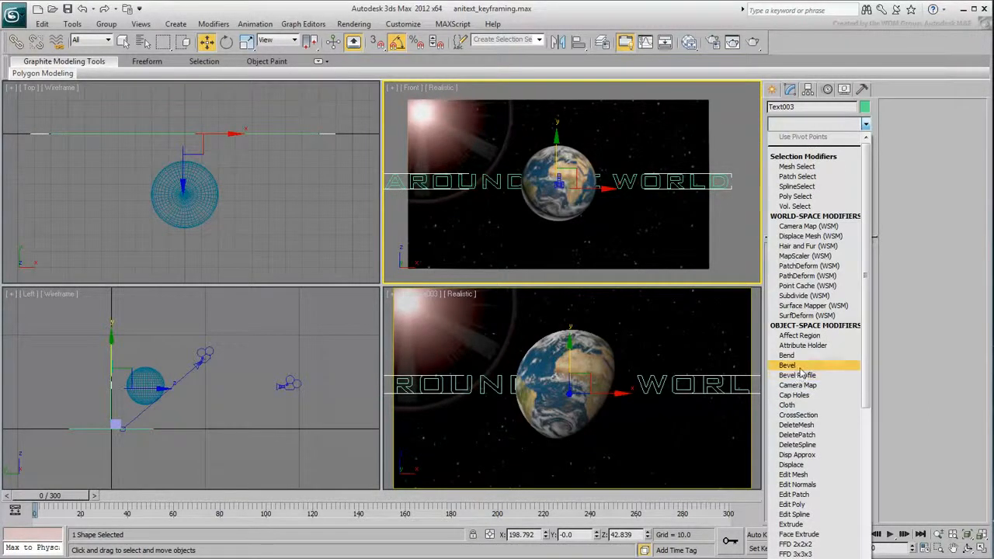
click(801, 367)
middle_drag(160, 129, 276, 203)
drag(974, 149, 975, 145)
middle_drag(257, 214, 291, 206)
scroll(217, 211, up, 4)
middle_drag(148, 218, 187, 192)
click(944, 157)
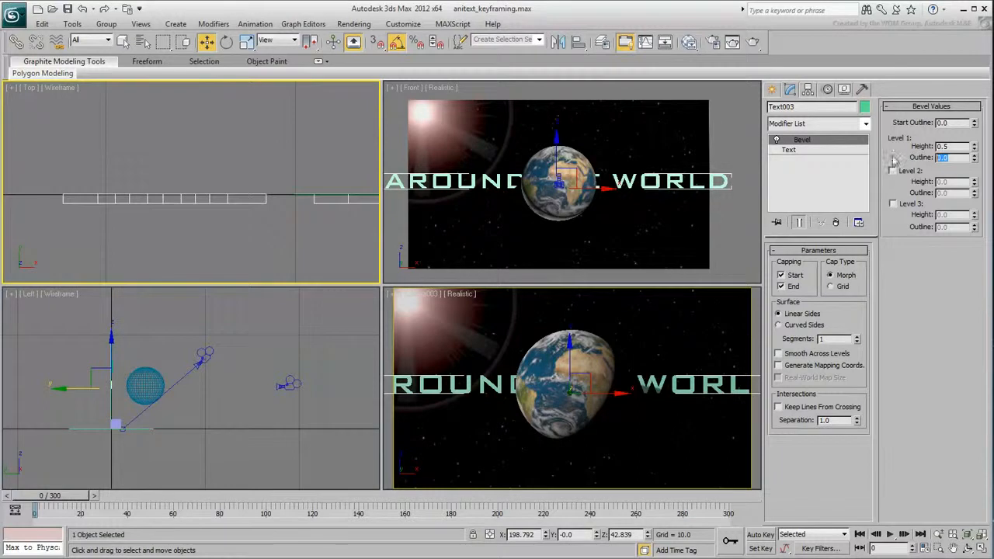
text(0.3)
key(Return)
Step: Enable Bevel Level 2 with height 3.0 and Level 3 with height 0.5 and outline -0.3
click(893, 170)
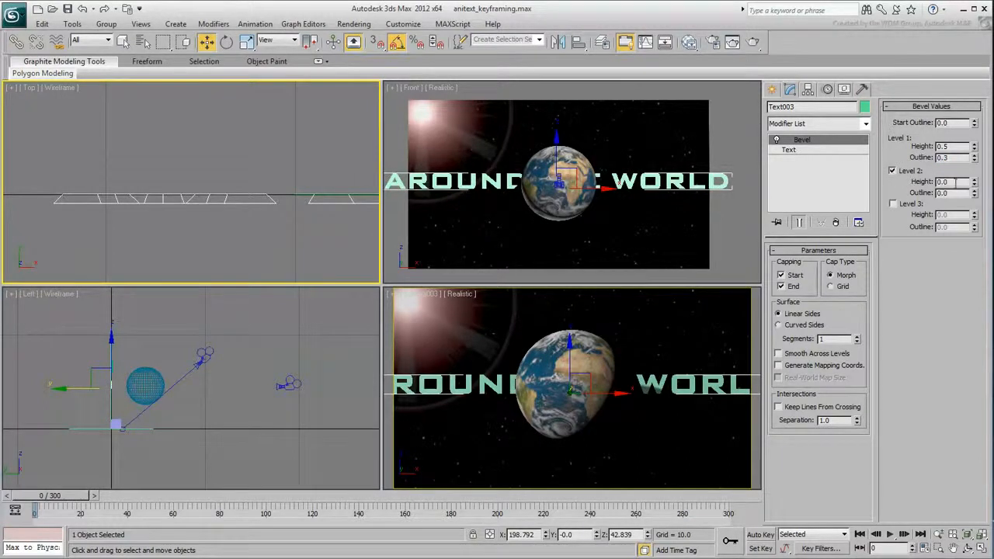
drag(975, 182, 962, 183)
middle_drag(245, 217, 237, 170)
click(893, 204)
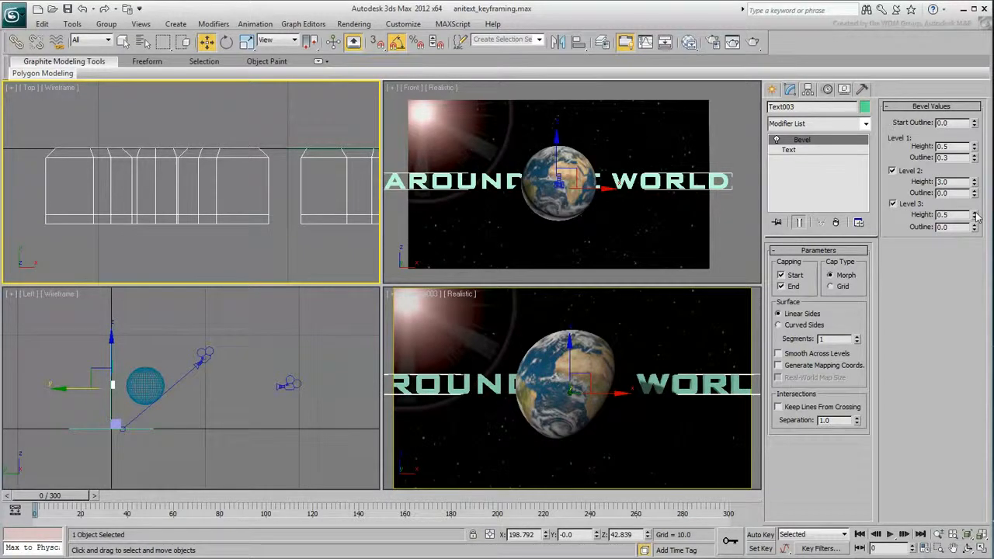
key(Return)
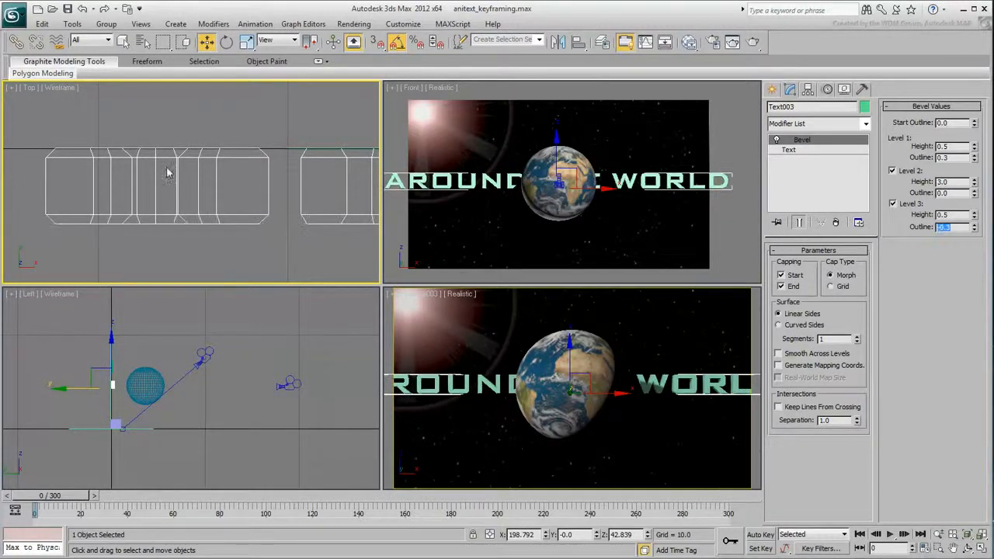
Step: Move the beveled text along Y in the Top view to the camera side of the Earth, at about Y -63.6
scroll(162, 180, down, 5)
scroll(254, 181, down, 5)
middle_drag(254, 181, 66, 181)
middle_drag(132, 193, 150, 181)
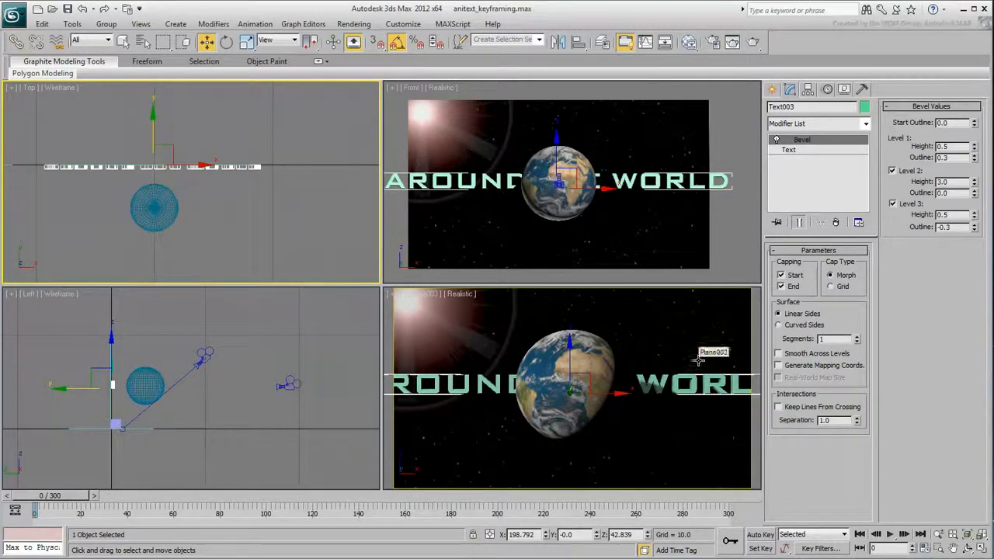
right_click(138, 135)
click(159, 145)
drag(155, 130, 160, 204)
Step: Reduce the text size to 7.5 at the Text level of the modifier stack
click(788, 151)
drag(850, 319, 856, 346)
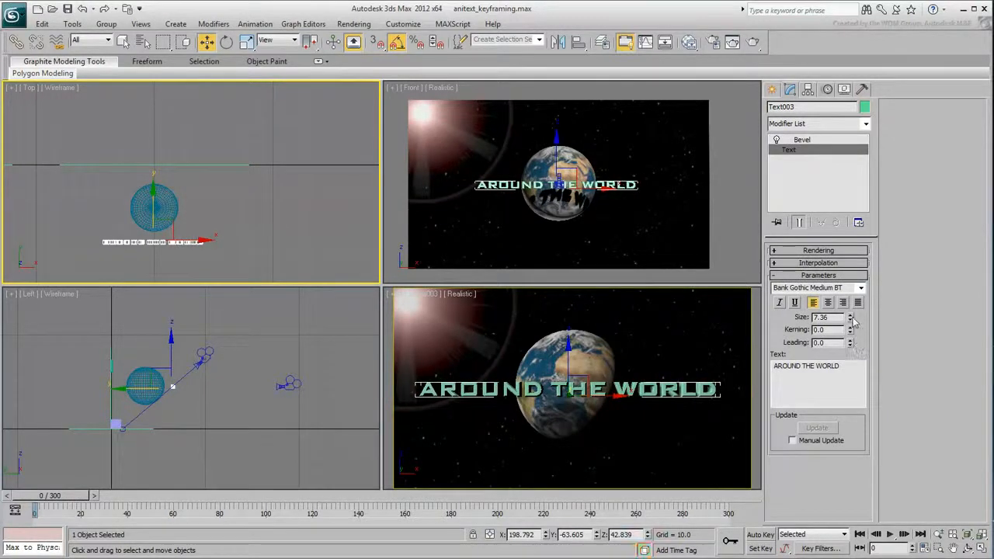
text(5)
key(Return)
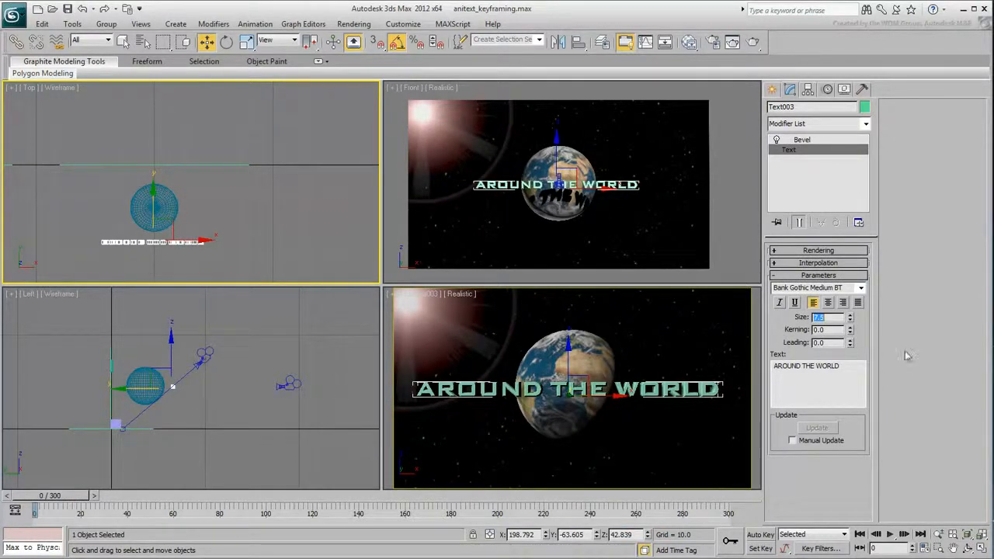
Step: Create a Standard material for the text, assign it and raise its Specular Level to 222, then close the material editor
click(689, 41)
click(215, 327)
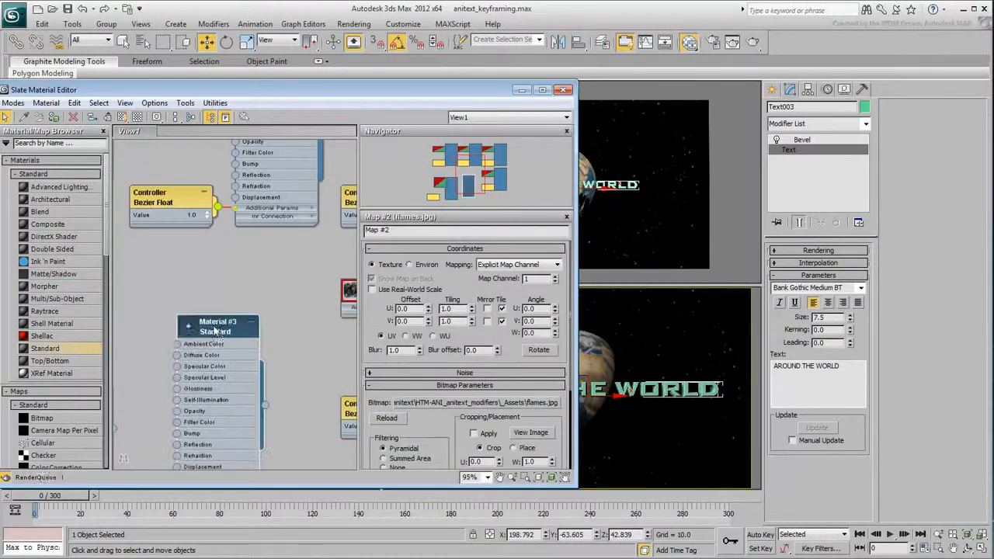
double_click(215, 329)
drag(451, 370, 446, 238)
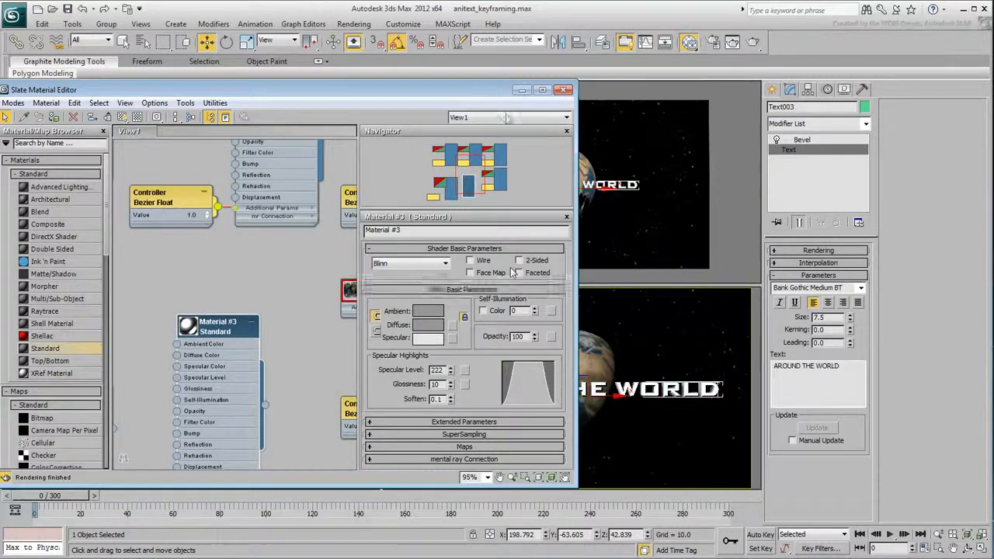
click(564, 89)
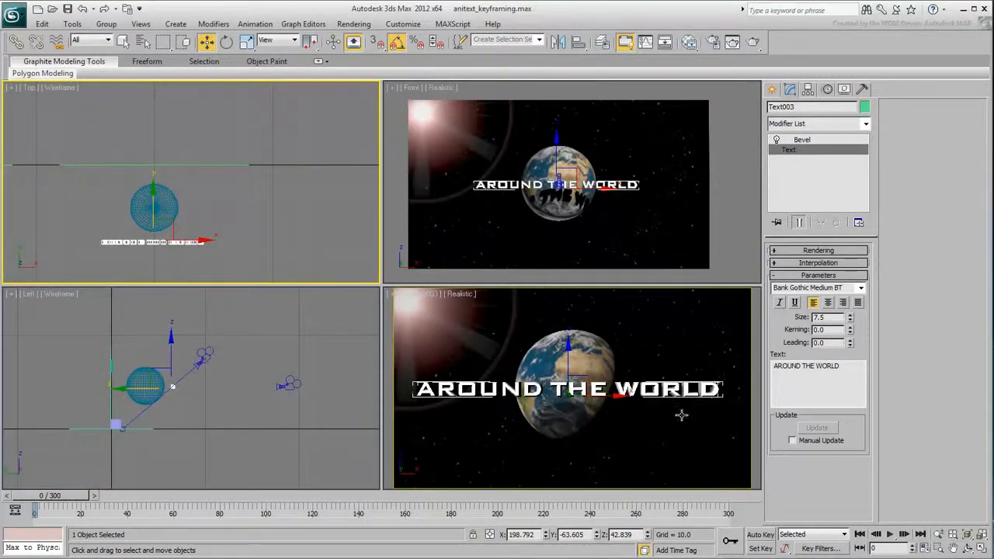
Step: Add a Bend modifier above Bevel with an angle of 175 on the X axis, and raise the text to about Z 44.2
click(835, 144)
click(866, 123)
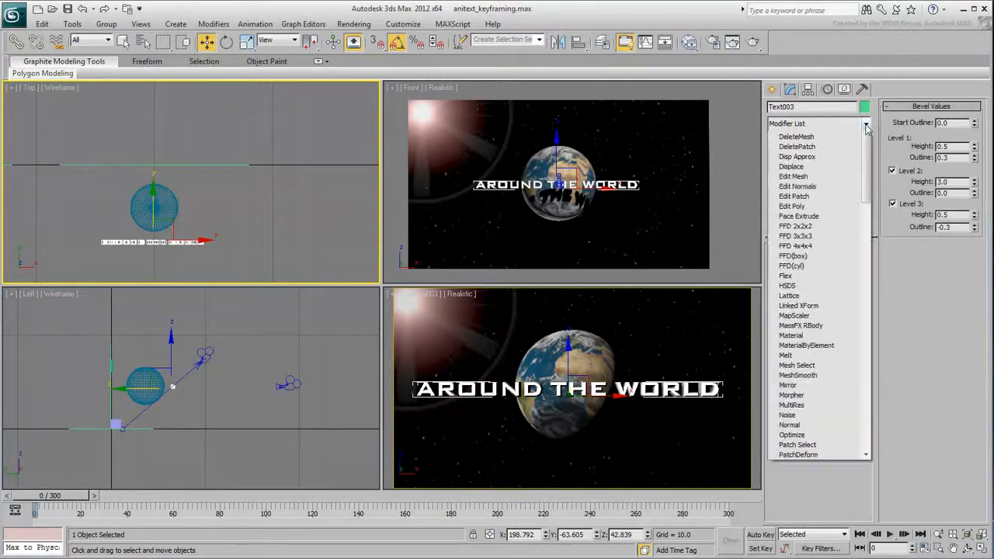
click(790, 345)
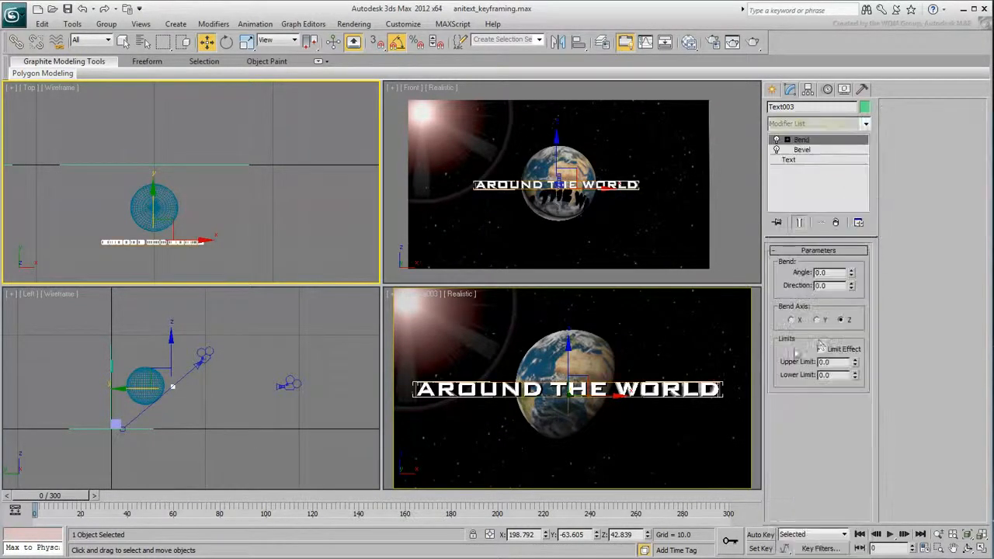
drag(851, 276, 848, 236)
click(819, 320)
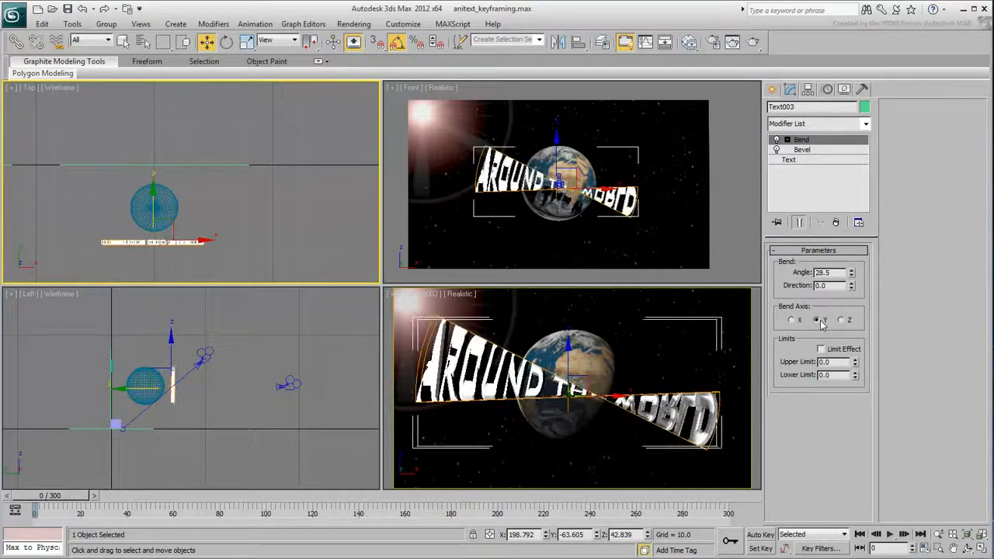
click(792, 320)
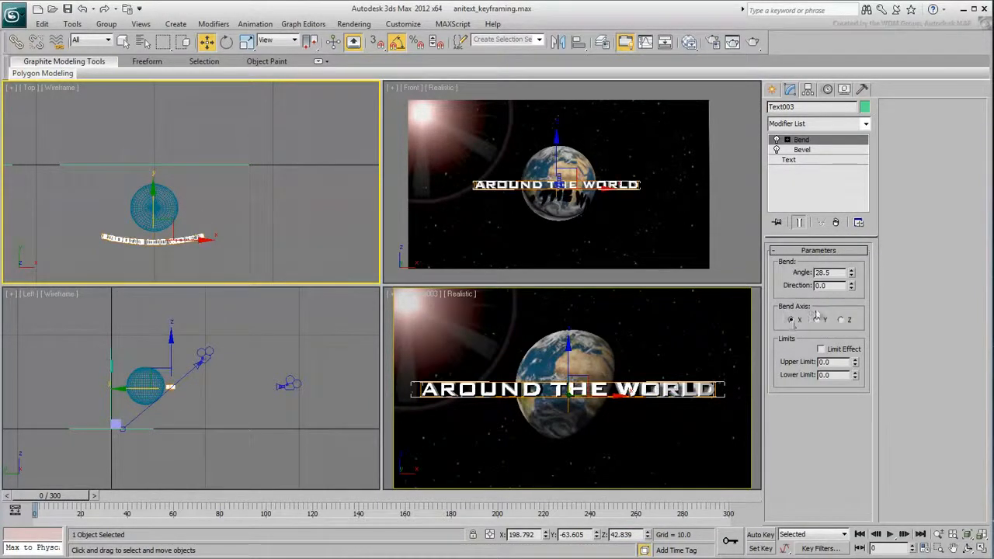
drag(851, 273, 826, 91)
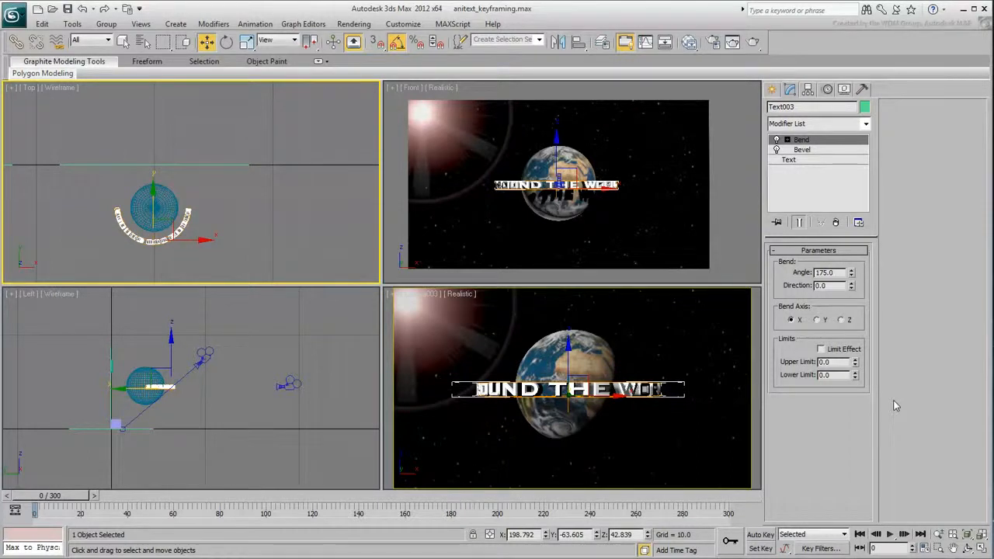
click(564, 157)
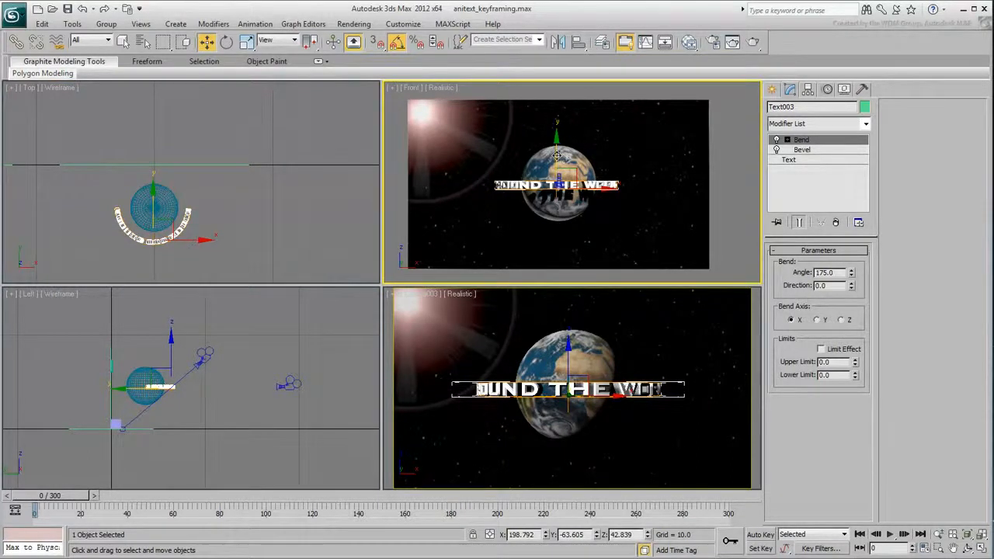
drag(557, 154, 556, 151)
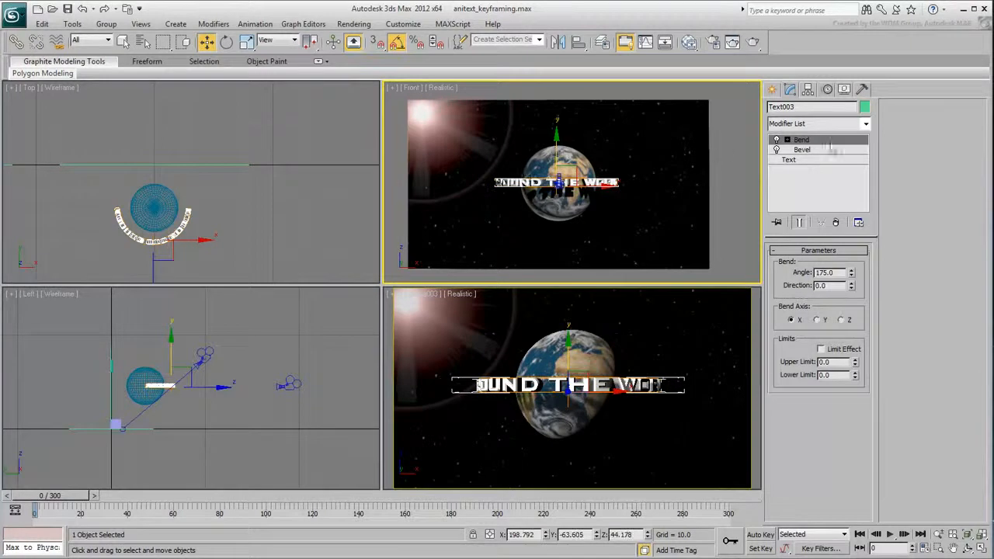
Step: Create a Point helper displayed as Cross and Box in the Top view, to one side of the Earth
click(771, 89)
click(836, 110)
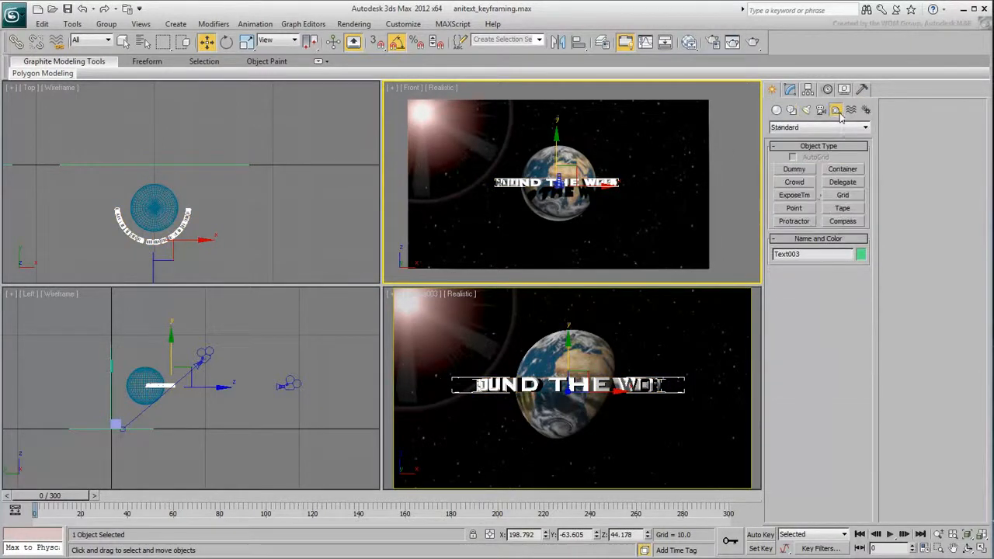
click(795, 209)
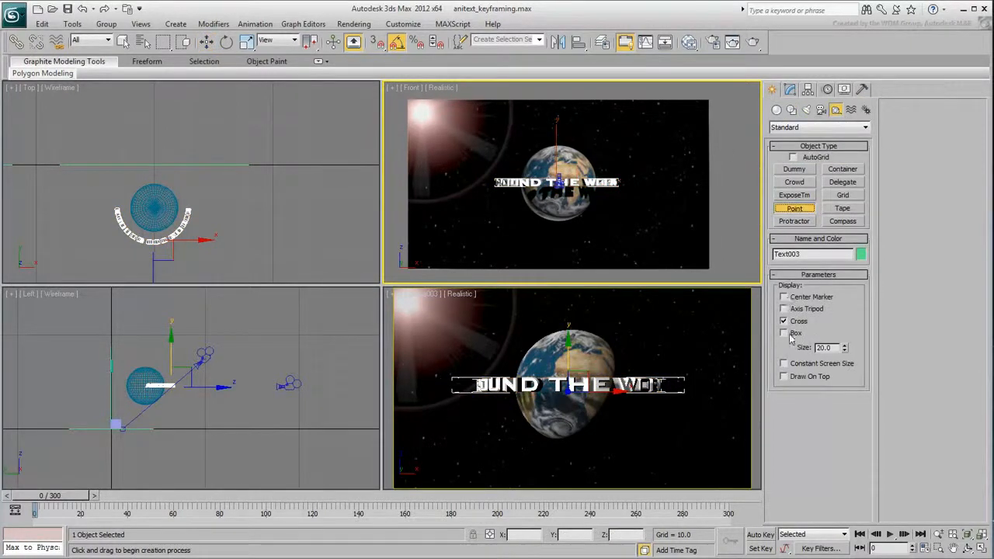
click(247, 219)
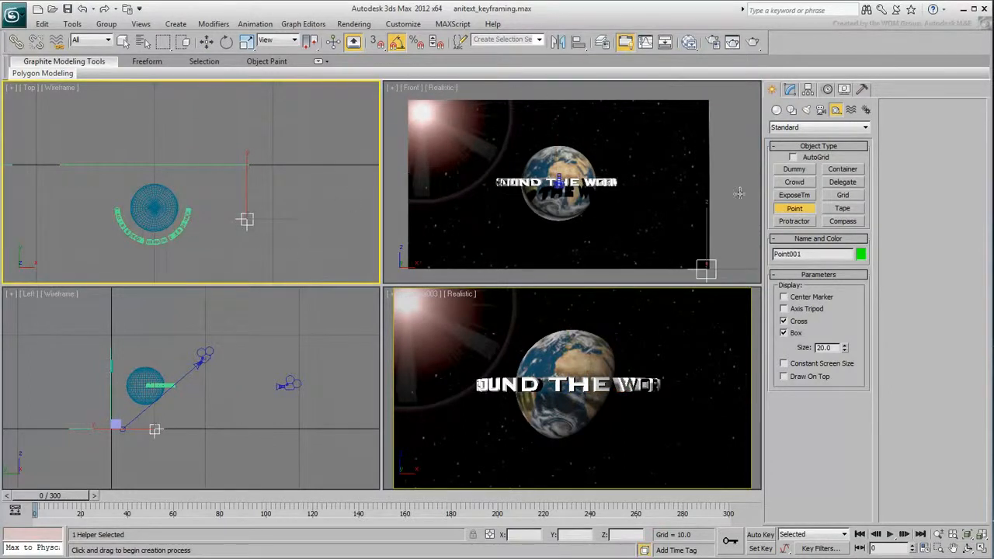
Step: Align the Point helper to the center of the Earth sphere on X, Y and Z, and enlarge its size to 73
click(578, 42)
click(165, 216)
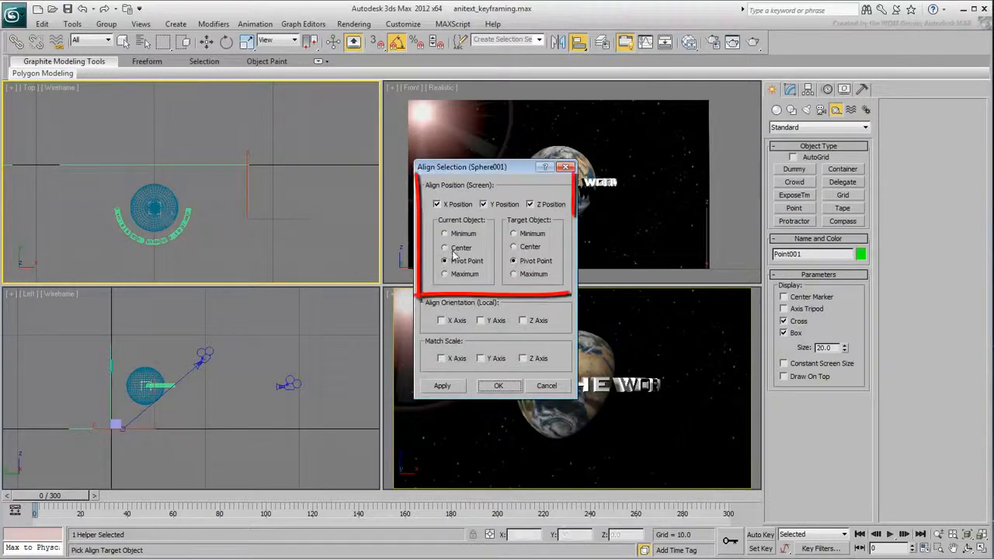
click(521, 248)
click(498, 386)
click(792, 88)
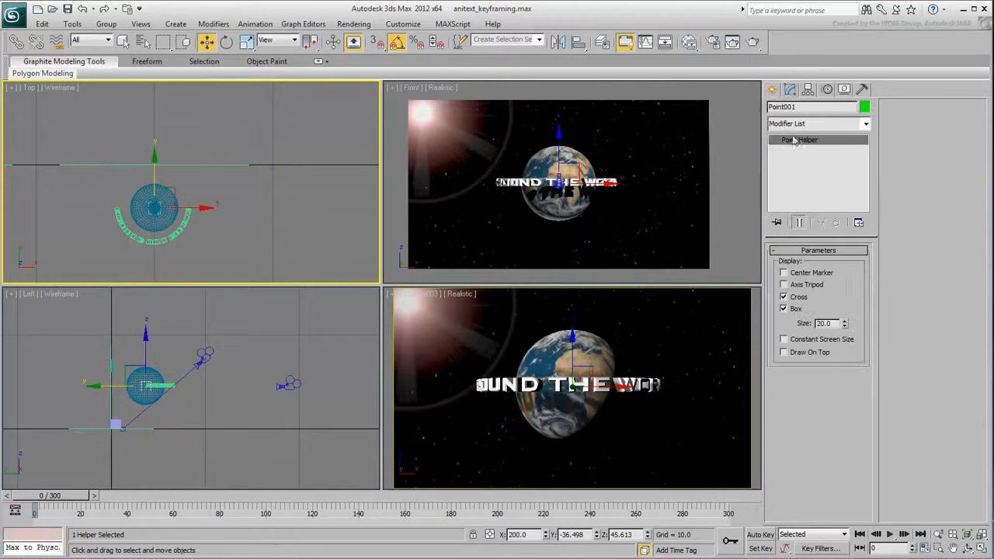
drag(844, 323, 825, 156)
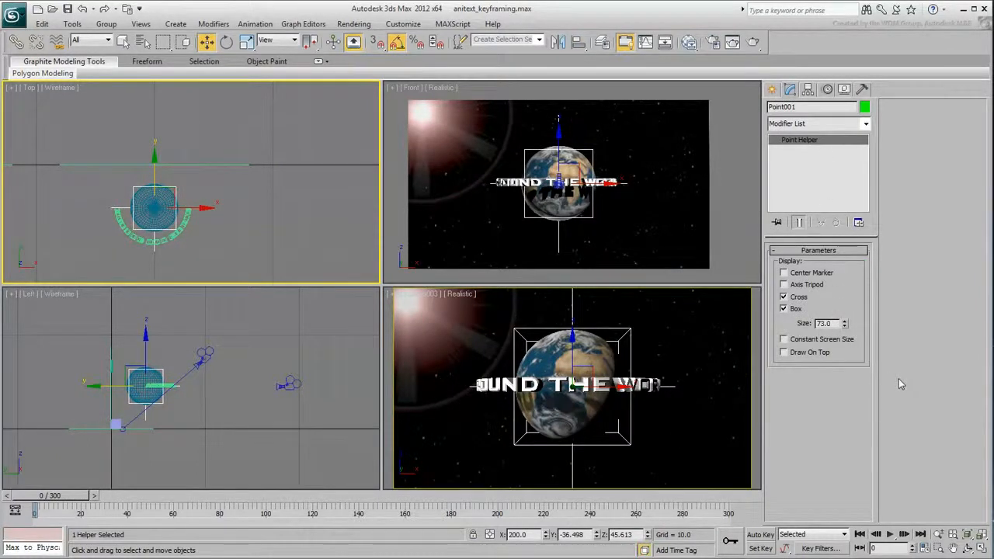
Step: Link the bent text to the Point helper as its parent, and select the helper with the Rotate tool
click(17, 42)
click(165, 240)
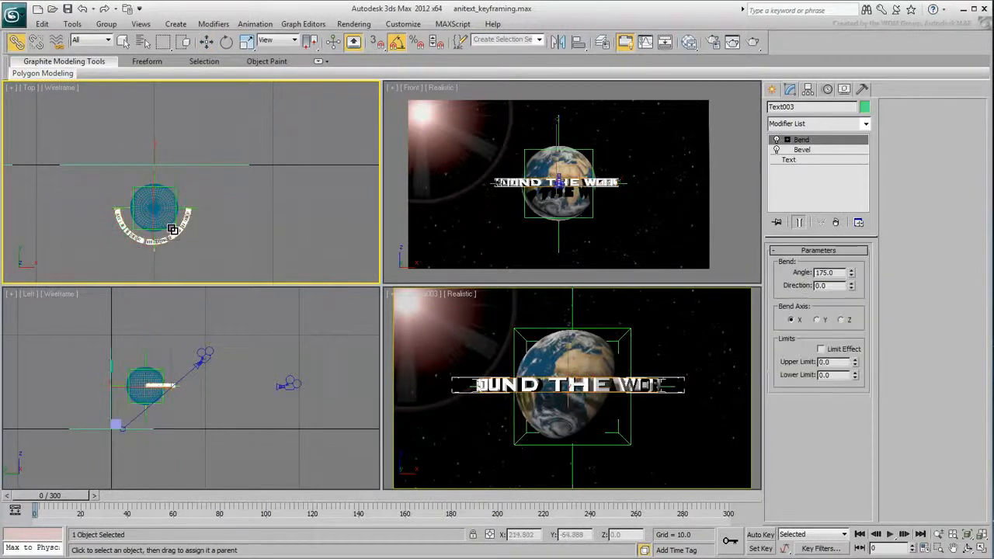
right_click(196, 250)
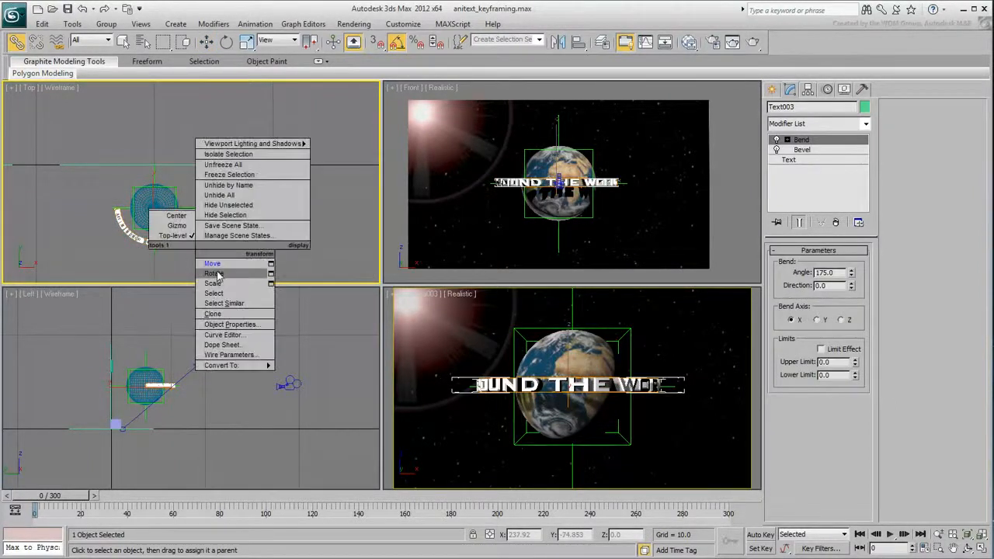
click(217, 275)
click(178, 218)
Step: Test how the linked text orbits and tilts by rotating the Point helper, cancelling each rotation
drag(191, 234, 182, 262)
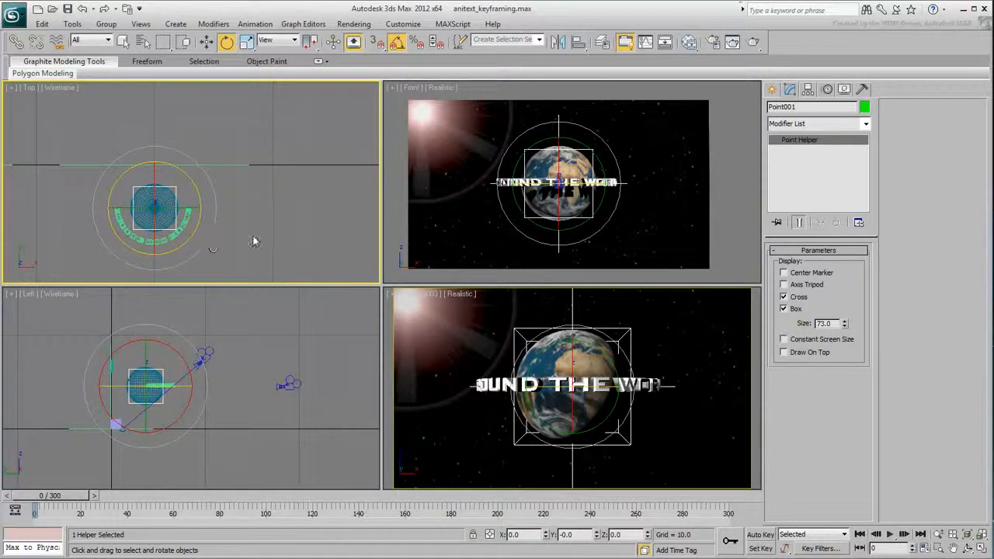
drag(628, 358, 617, 335)
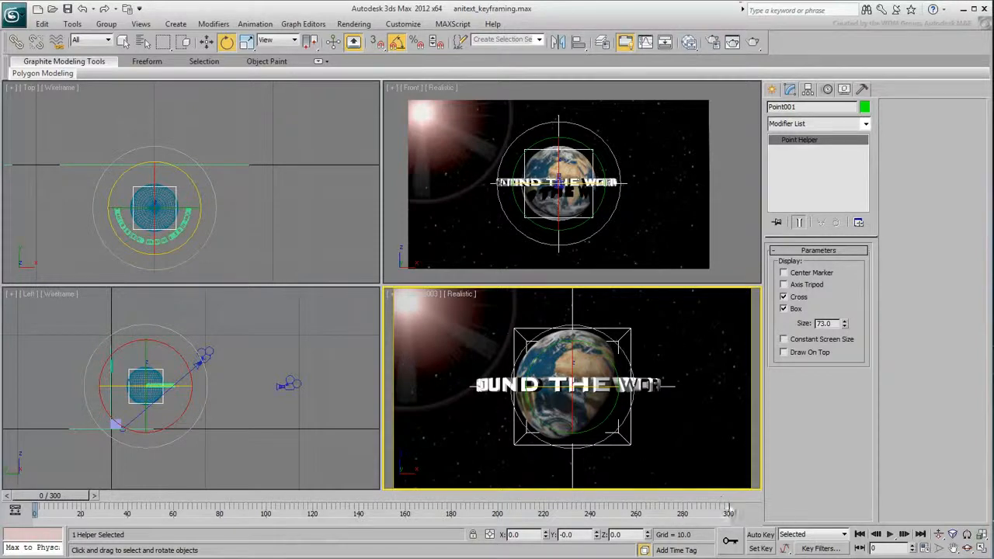
Step: Restrict the Set Key filters to Rotation only
click(817, 549)
click(792, 460)
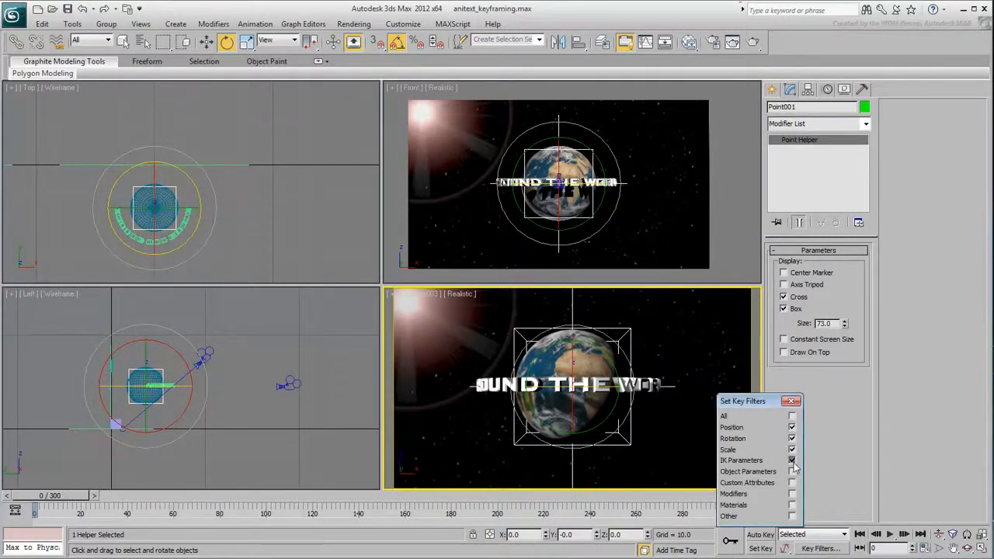
click(792, 427)
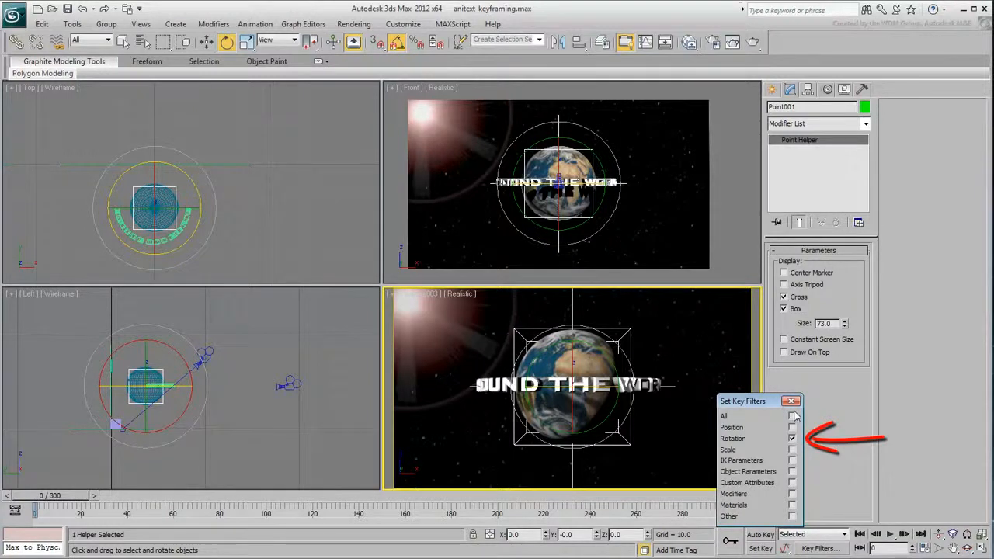
click(791, 401)
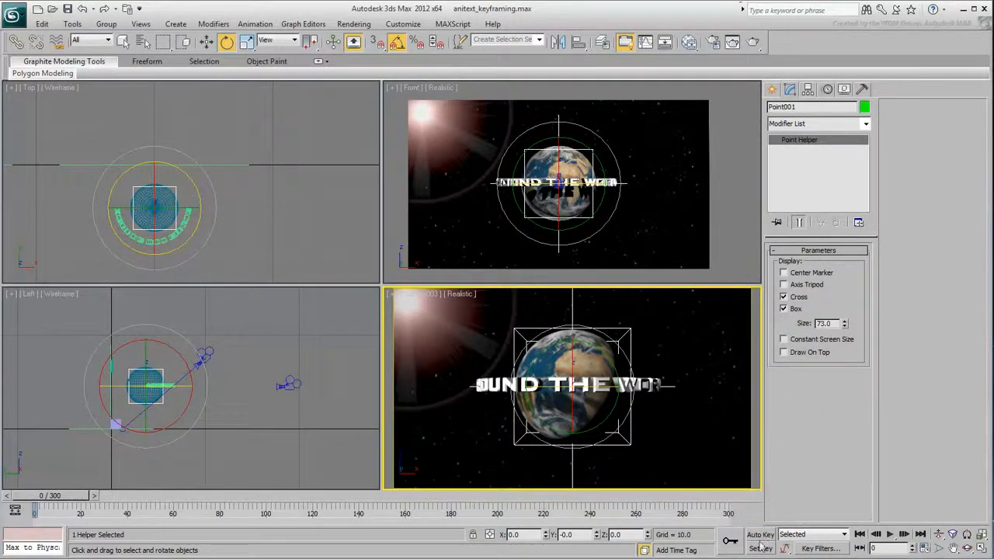
Step: Enable Set Key mode and set a rotation key for the unrotated Point helper at frame 260
click(762, 549)
drag(86, 497, 642, 502)
key(e)
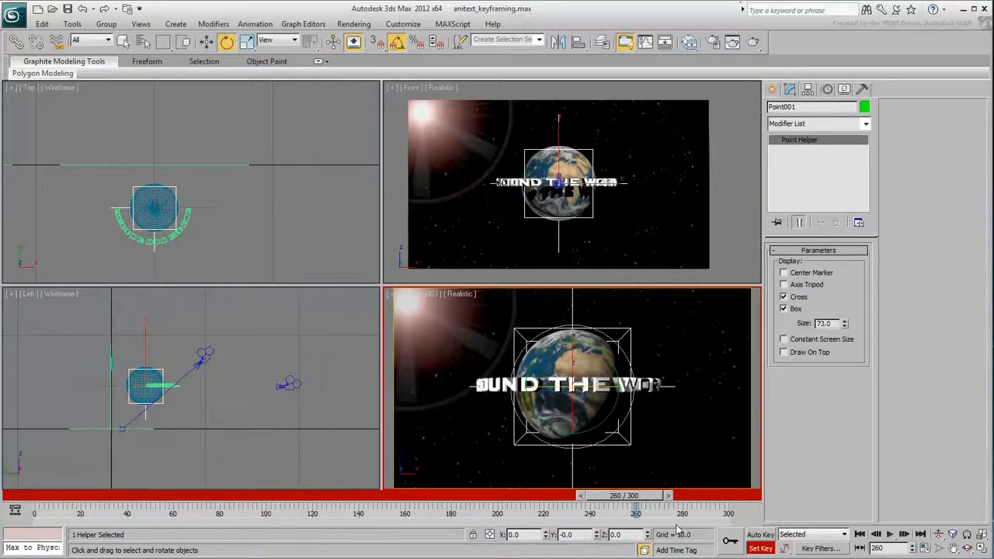
click(729, 544)
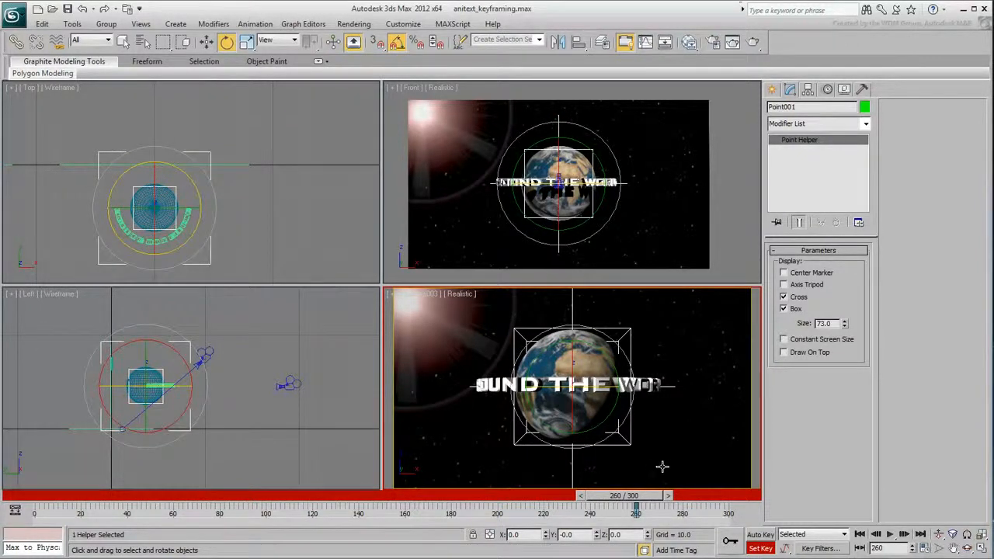
key(k)
Step: At frame 0, rotate the helper about -140 degrees around Z, tilt it so the text hides behind the Earth, and set a key
drag(625, 496, 29, 480)
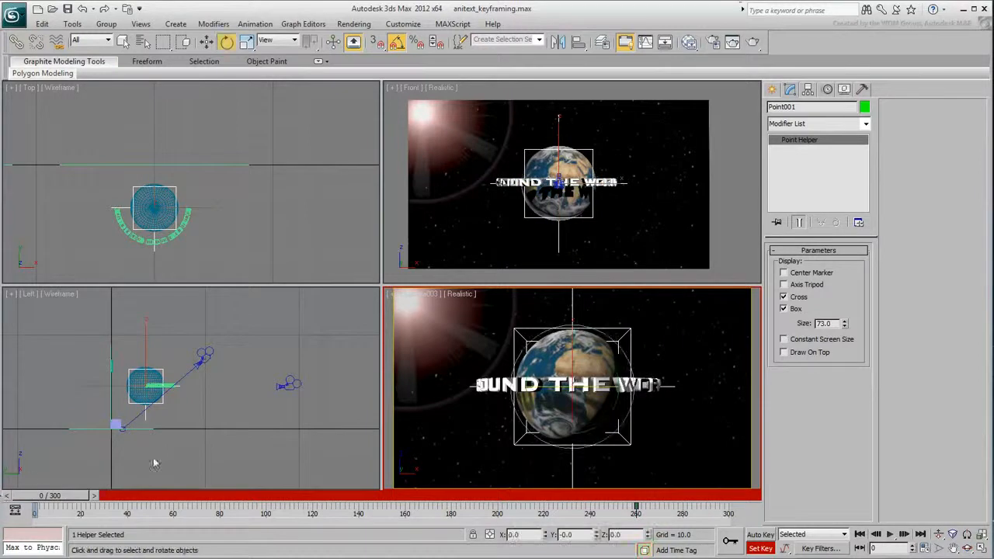
drag(558, 386, 471, 390)
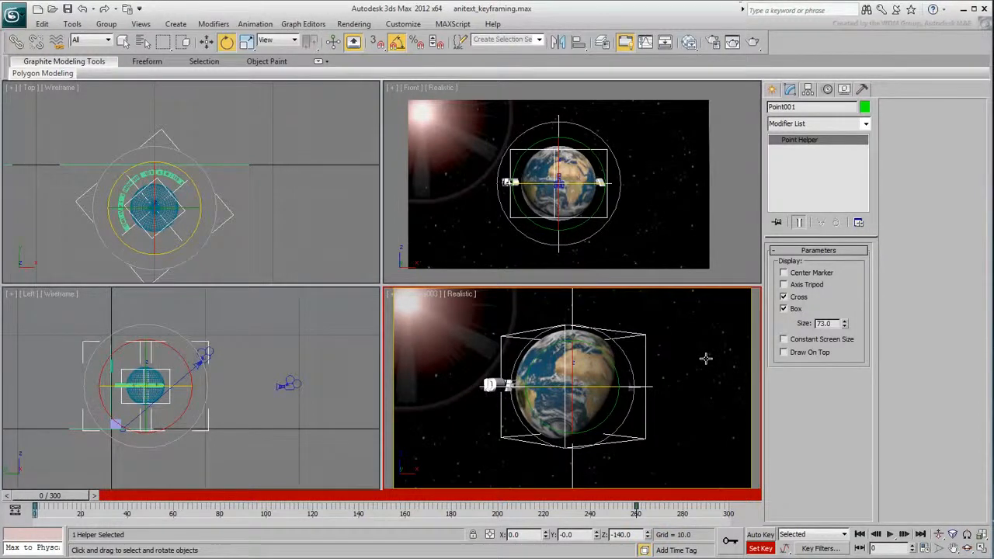
drag(624, 354, 636, 370)
click(729, 548)
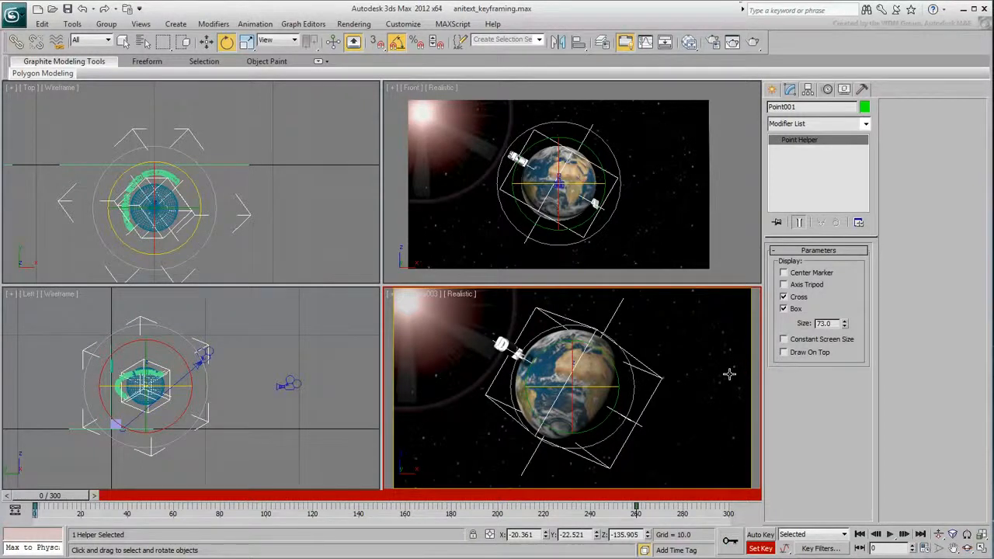
Step: At frame 130, tilt the helper to about X -23.4, Y 9.8, Z -70.4 and set a rotation key
click(344, 497)
drag(342, 497, 340, 497)
click(226, 43)
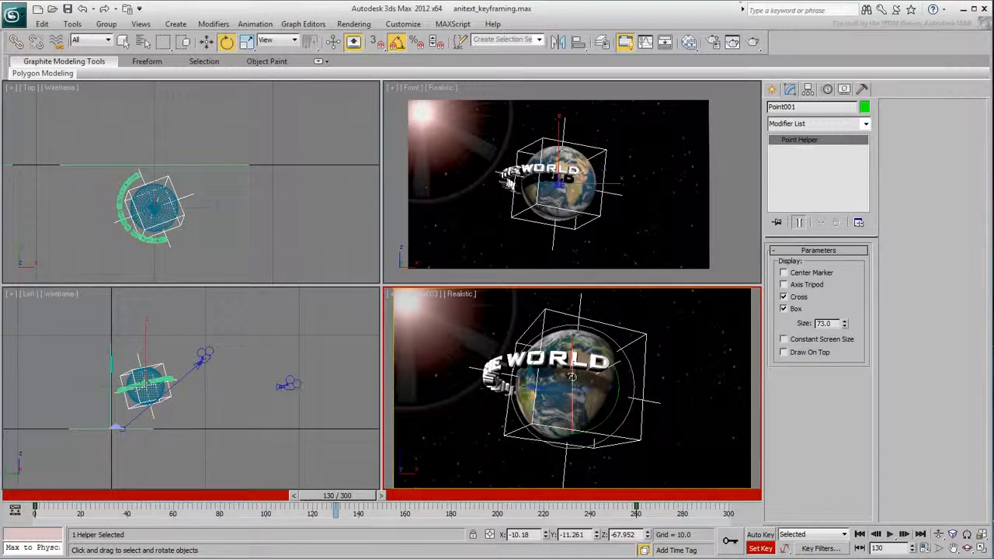
drag(621, 348, 632, 367)
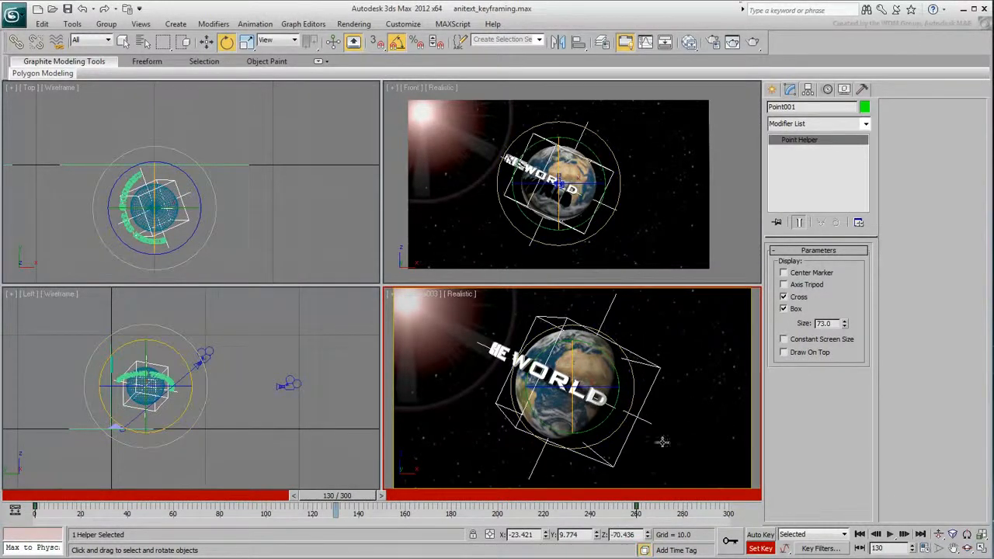
click(728, 543)
Step: Open the helper's Curve Editor and adjust the X and Y Rotation keys at frame 130 to smooth their curves
drag(25, 494, 194, 499)
key(e)
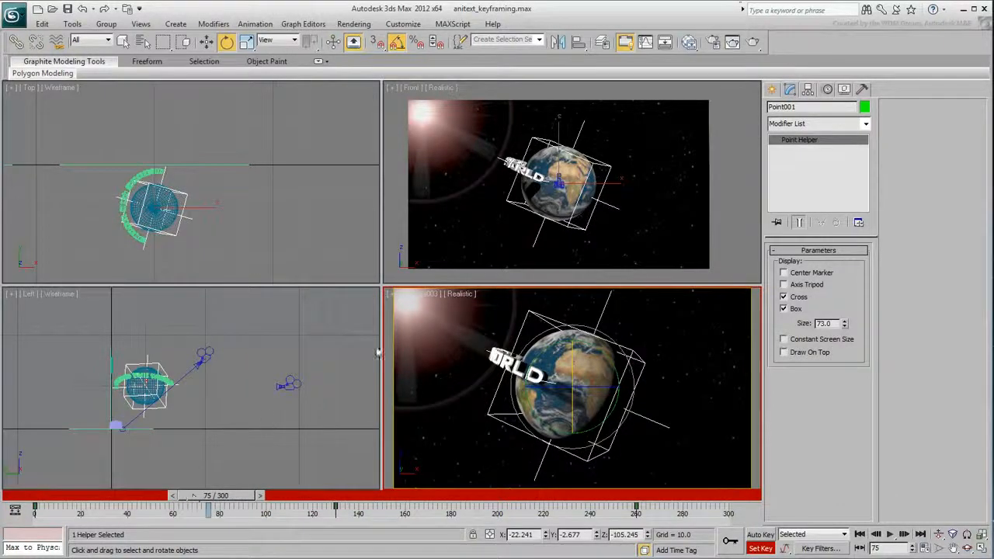
right_click(425, 341)
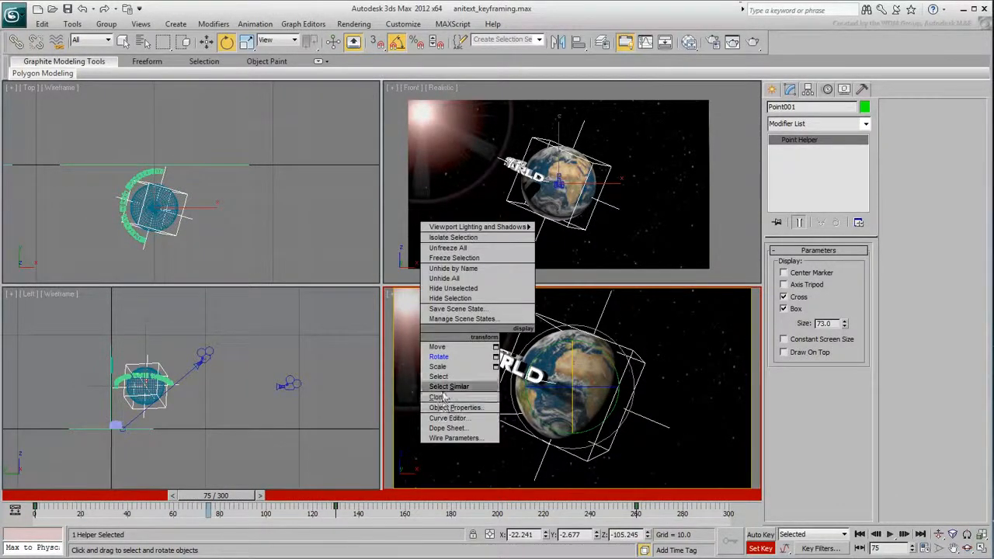
click(443, 417)
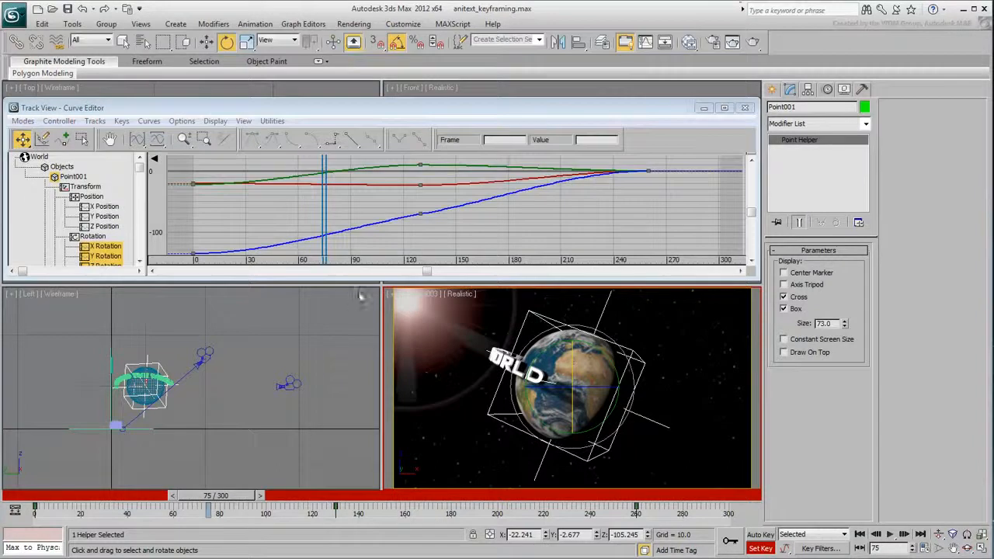
drag(420, 165, 418, 172)
click(420, 214)
drag(493, 195, 494, 197)
click(418, 184)
drag(27, 501, 336, 496)
key(e)
drag(432, 196, 420, 213)
click(478, 232)
Step: Scrub through the helper's animation, turn off Set Key mode with the Curve Editor closed, and return to frame 260
drag(35, 496, 642, 496)
key(e)
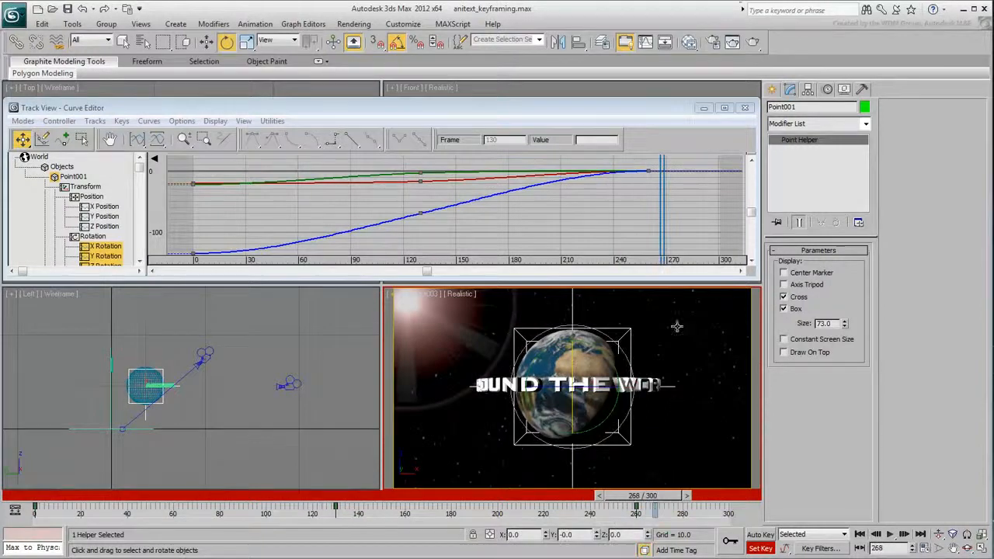
click(760, 549)
drag(664, 501, 636, 506)
key(e)
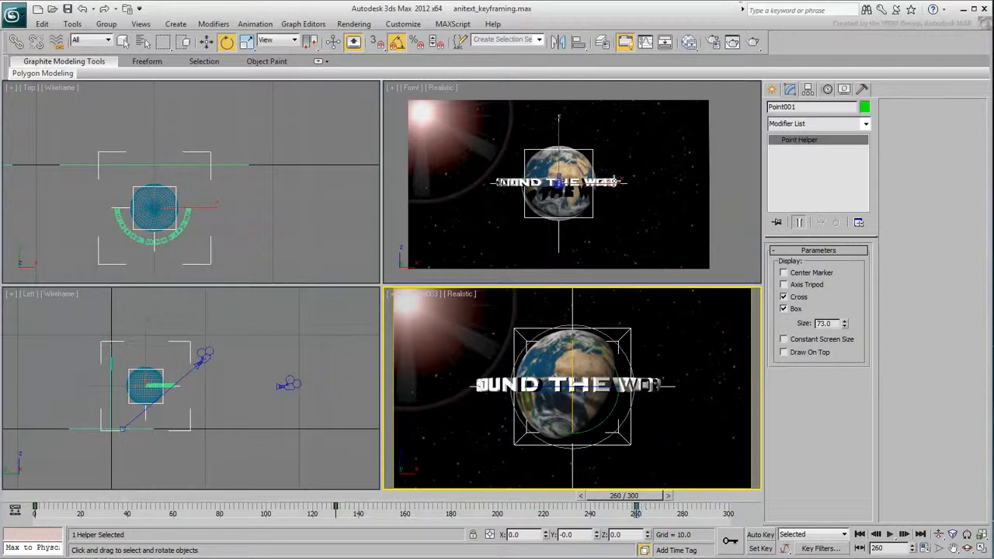
Step: Select the bent text and, with Auto Key enabled at frame 260, set its Bend angle to 0
click(600, 182)
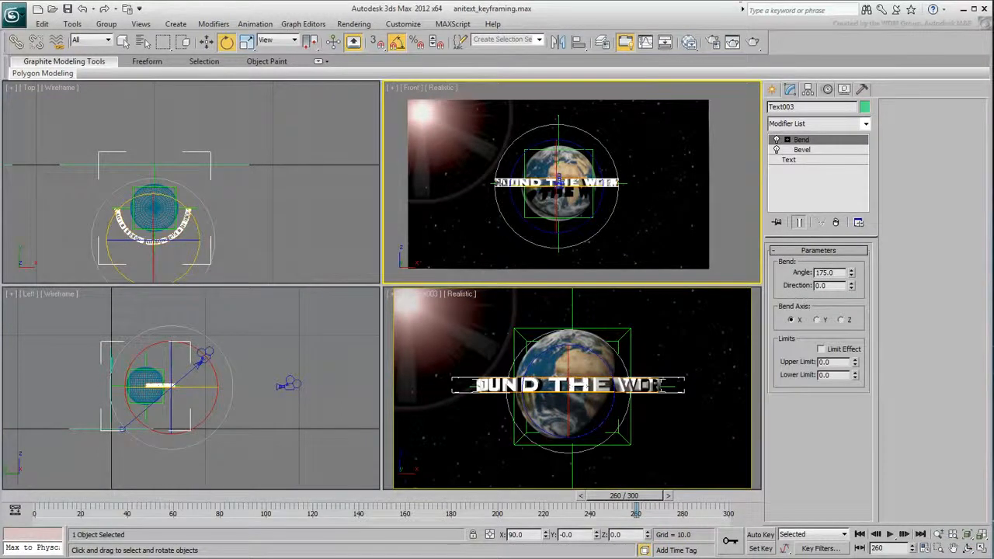
click(760, 534)
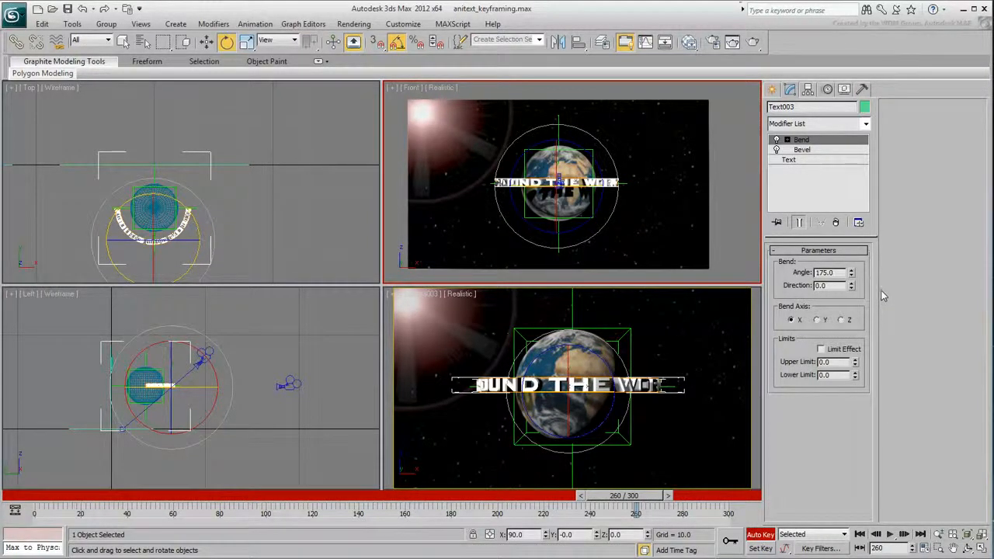
right_click(851, 276)
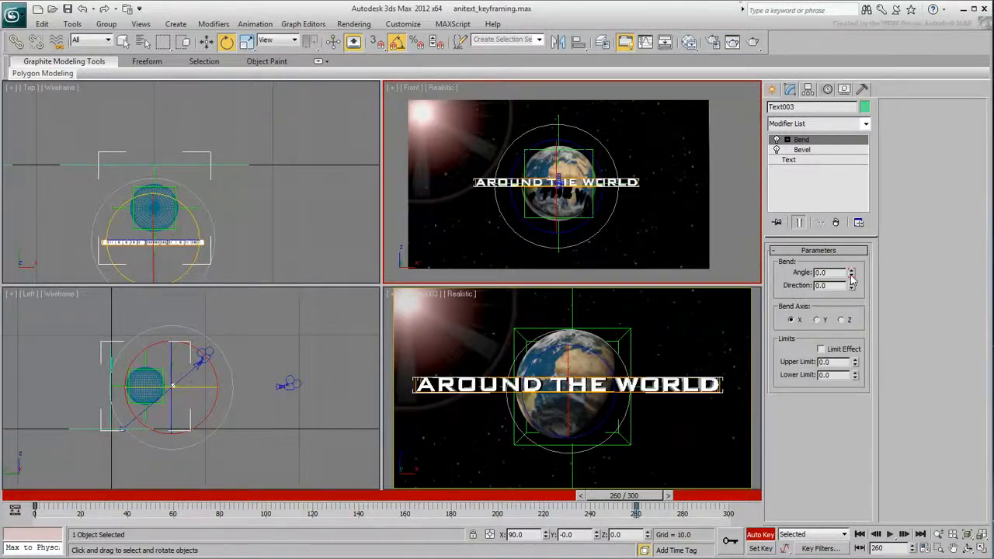
Step: Move the text's starting Bend key from frame 0 to frame 60 so the unbending begins there
drag(647, 501, 637, 534)
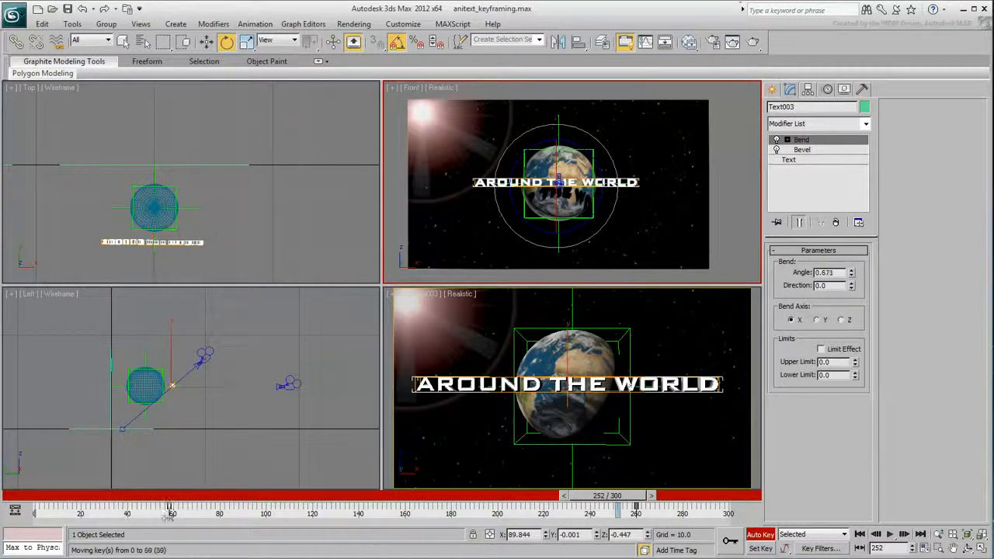
drag(173, 516, 173, 516)
Step: Preview the text animation from frame 0 in the camera view and stop playback around frame 280
click(38, 499)
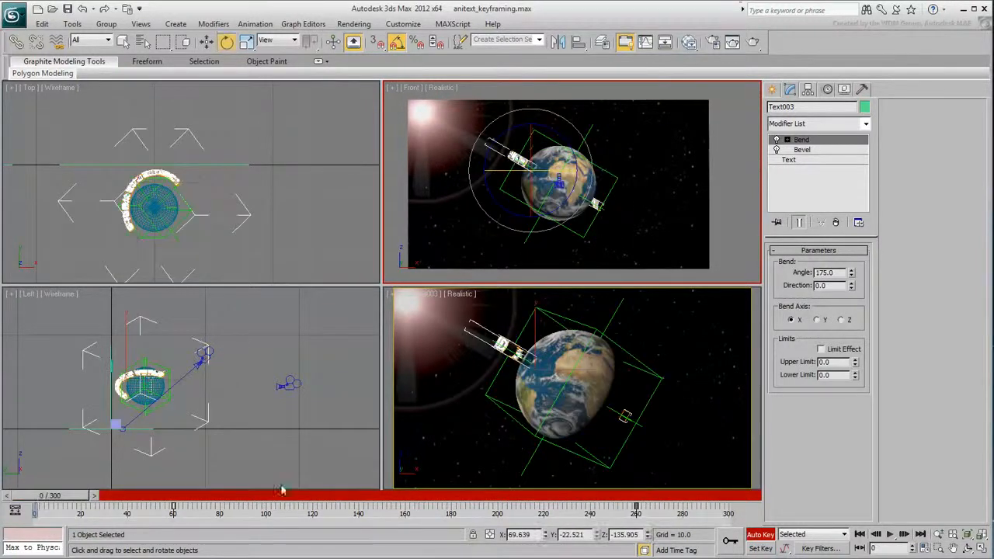
right_click(699, 413)
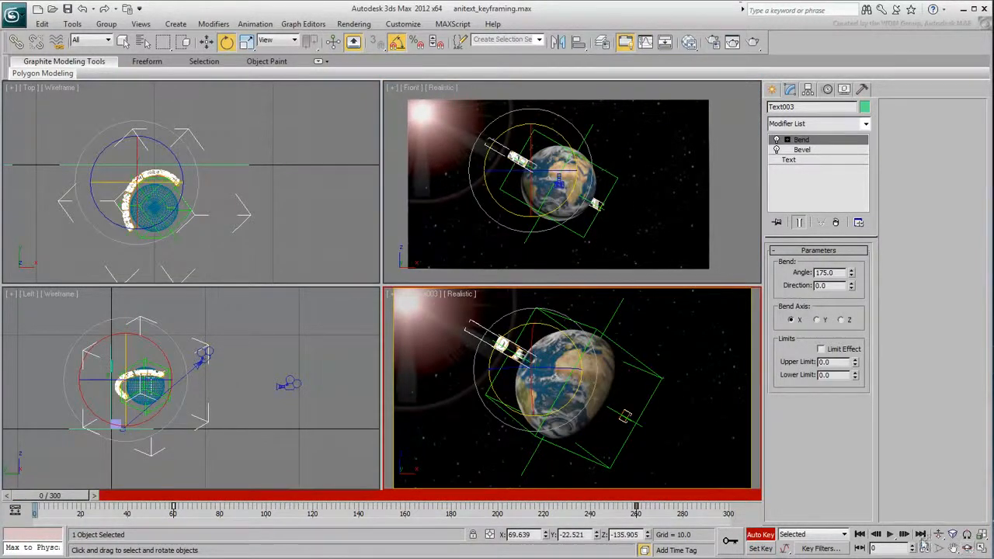
click(891, 539)
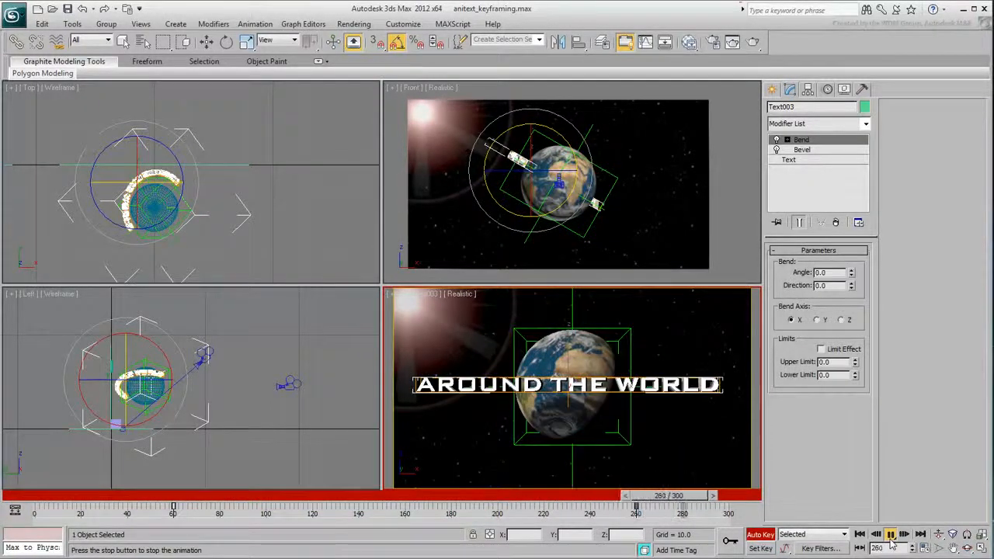
click(892, 534)
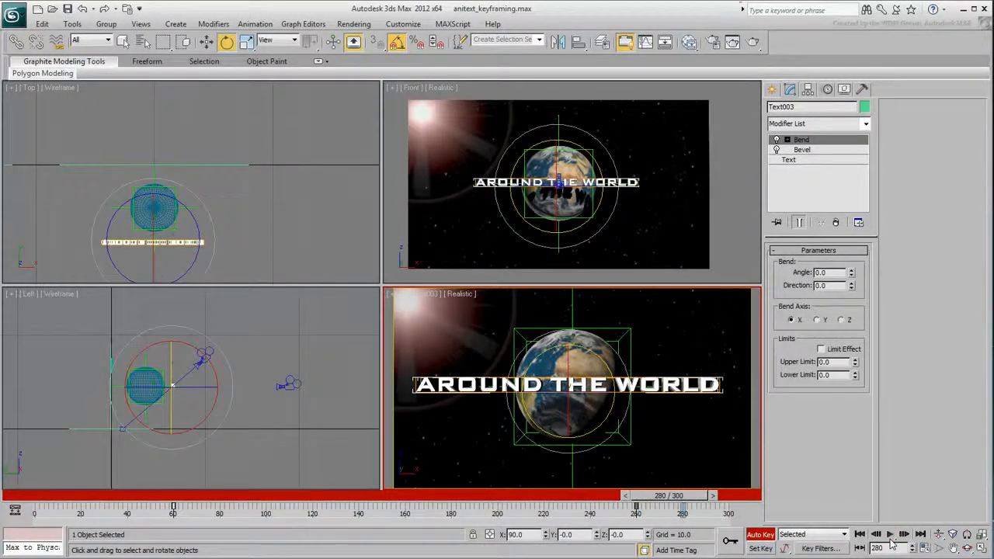
Step: Turn off Auto Key and play the animation from the start in the maximized camera view with the text deselected
click(761, 535)
click(981, 548)
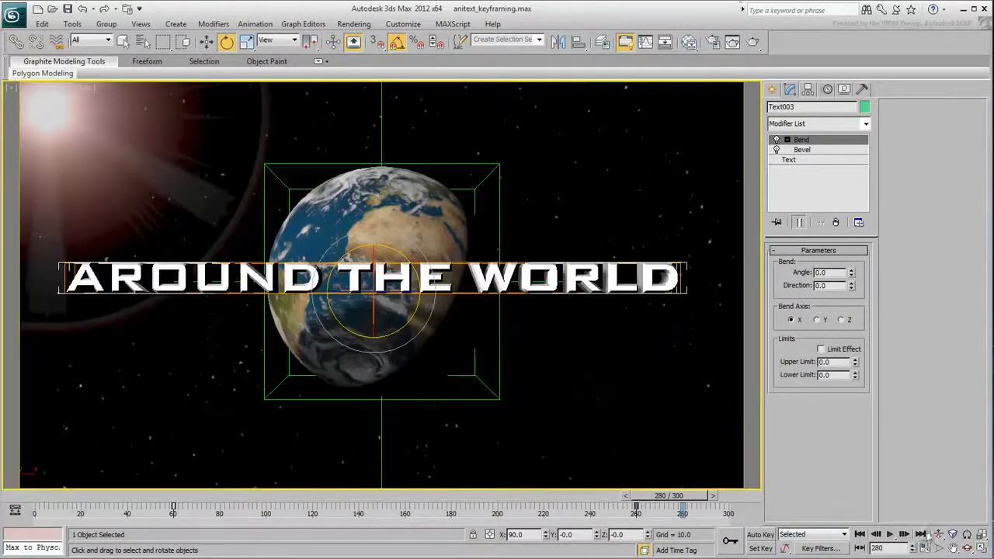
click(680, 447)
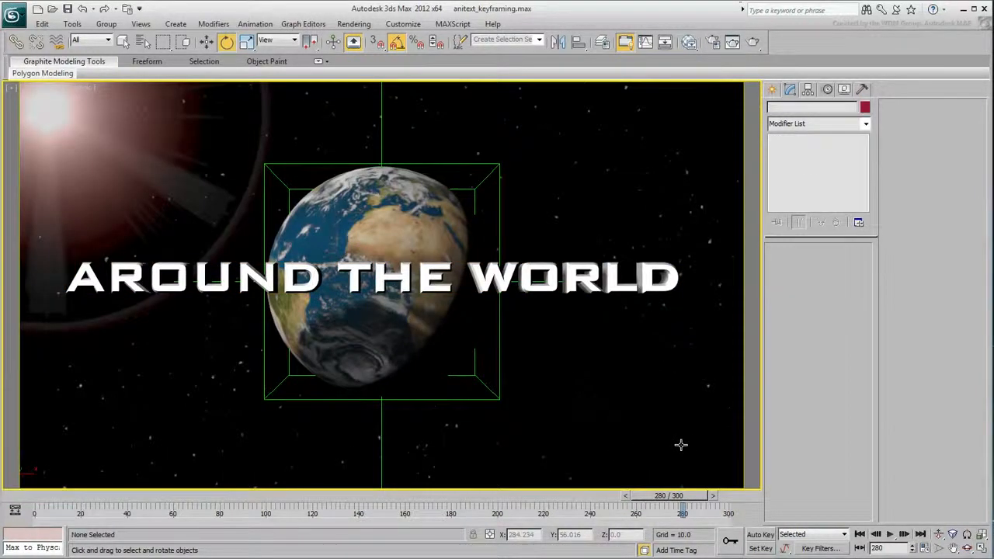
click(861, 535)
click(890, 535)
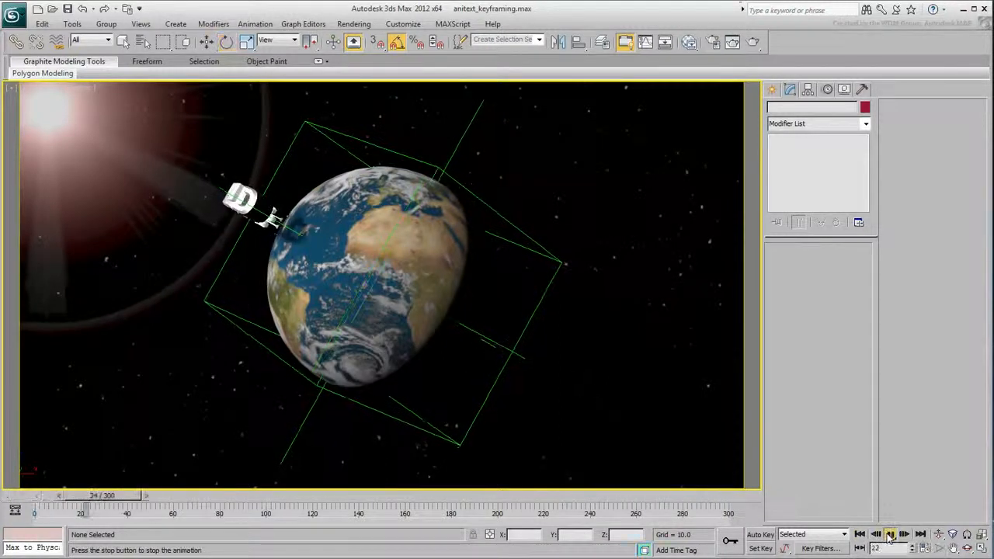